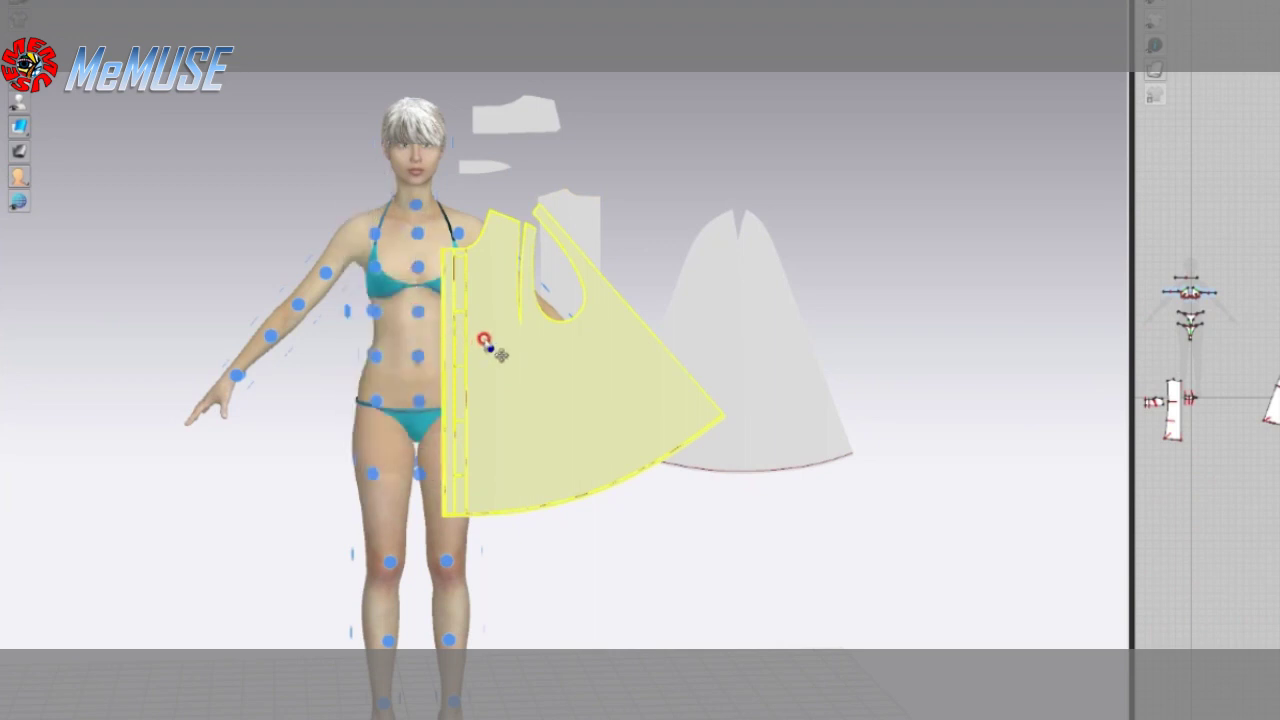
# - Place the front panel on the avatar's torso and centre the back panel on her back
pyautogui.click(458, 314)
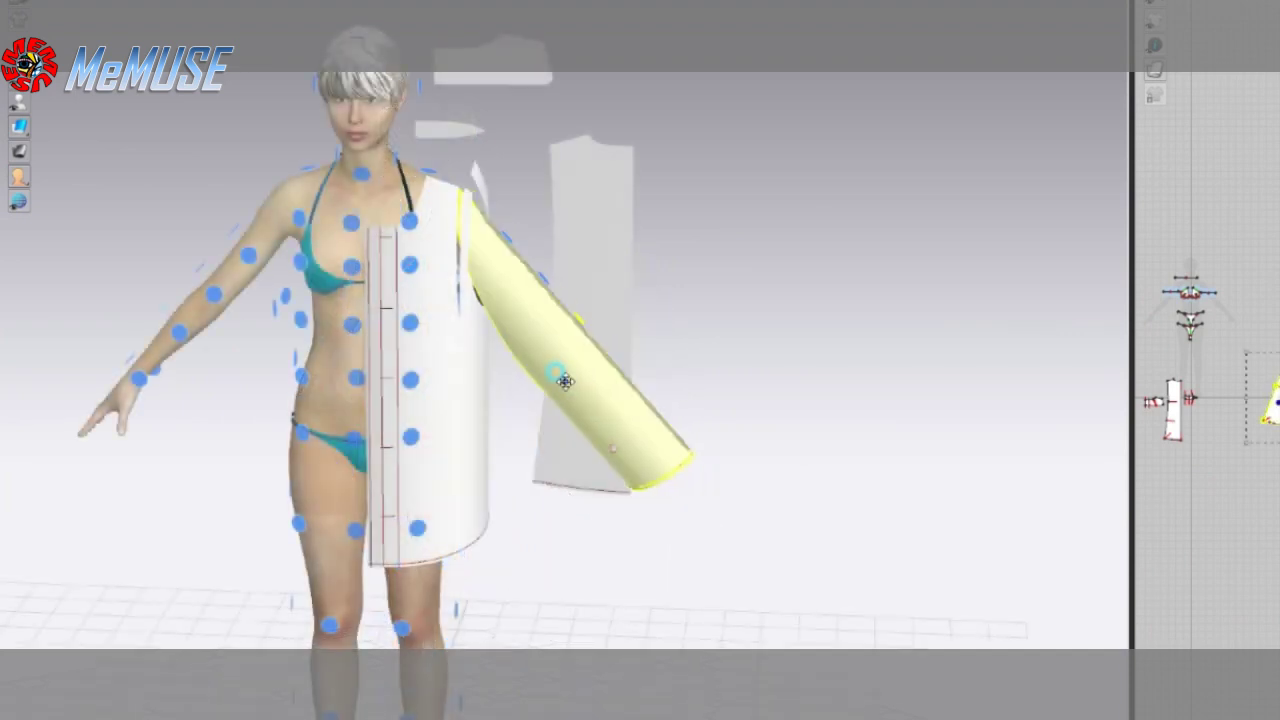
pyautogui.click(284, 337)
pyautogui.moveTo(284, 337); pyautogui.dragTo(408, 337)
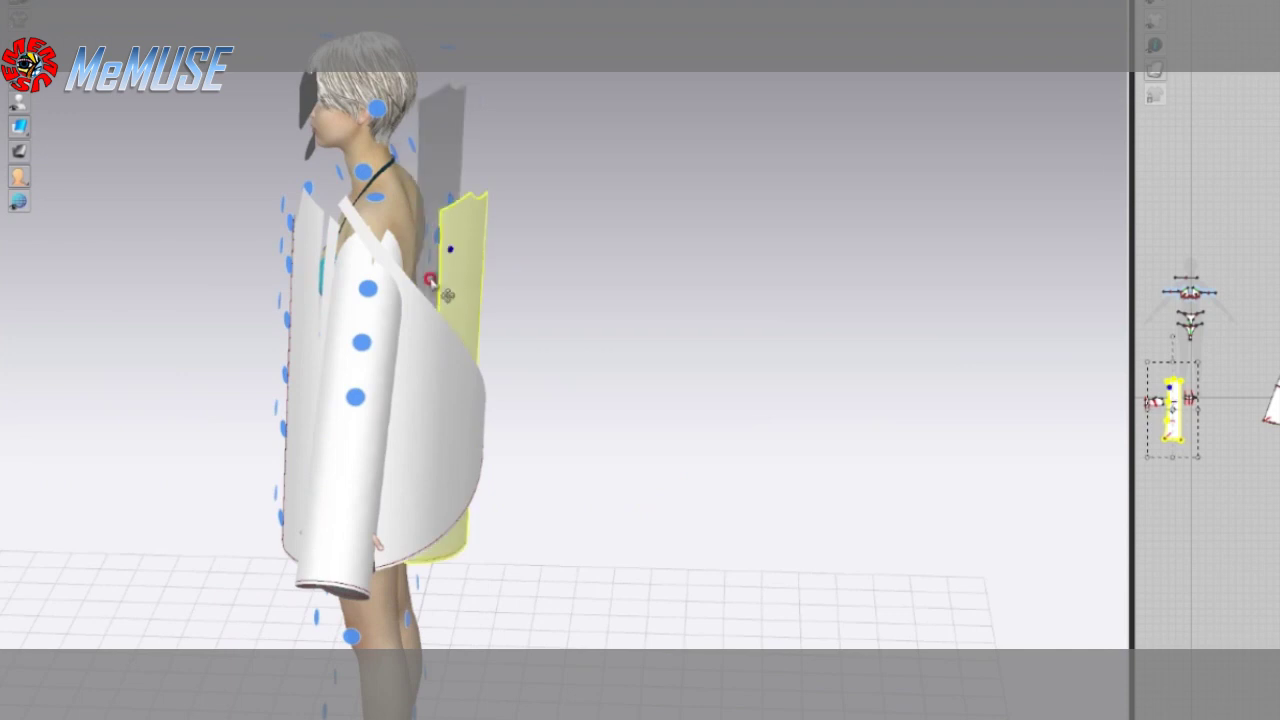
pyautogui.moveTo(312, 210); pyautogui.dragTo(346, 261)
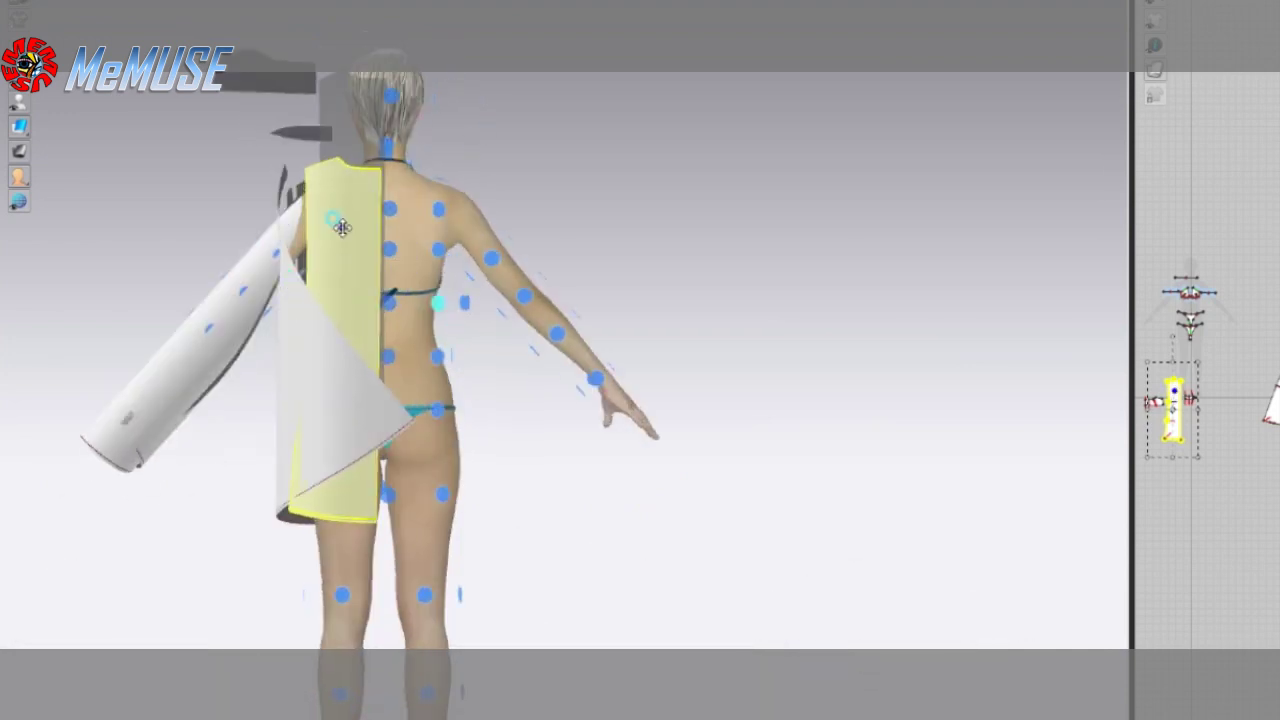
pyautogui.moveTo(342, 227)
pyautogui.mouseDown(button='middle')
pyautogui.moveTo(391, 257)
pyautogui.moveTo(637, 257)
pyautogui.moveTo(387, 246)
pyautogui.moveTo(681, 328)
pyautogui.mouseUp(button='middle')
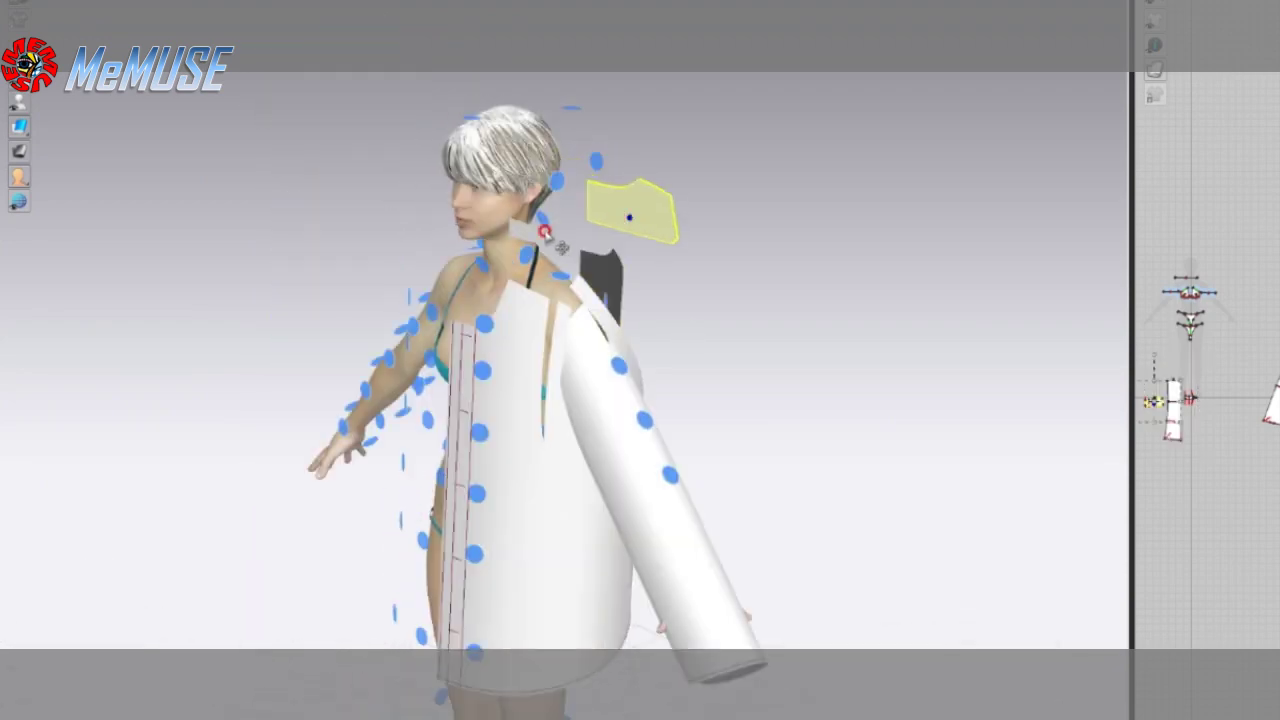
pyautogui.moveTo(593, 258)
pyautogui.mouseDown(button='middle')
pyautogui.moveTo(586, 146)
pyautogui.moveTo(551, 186)
pyautogui.moveTo(398, 167)
pyautogui.mouseUp(button='middle')
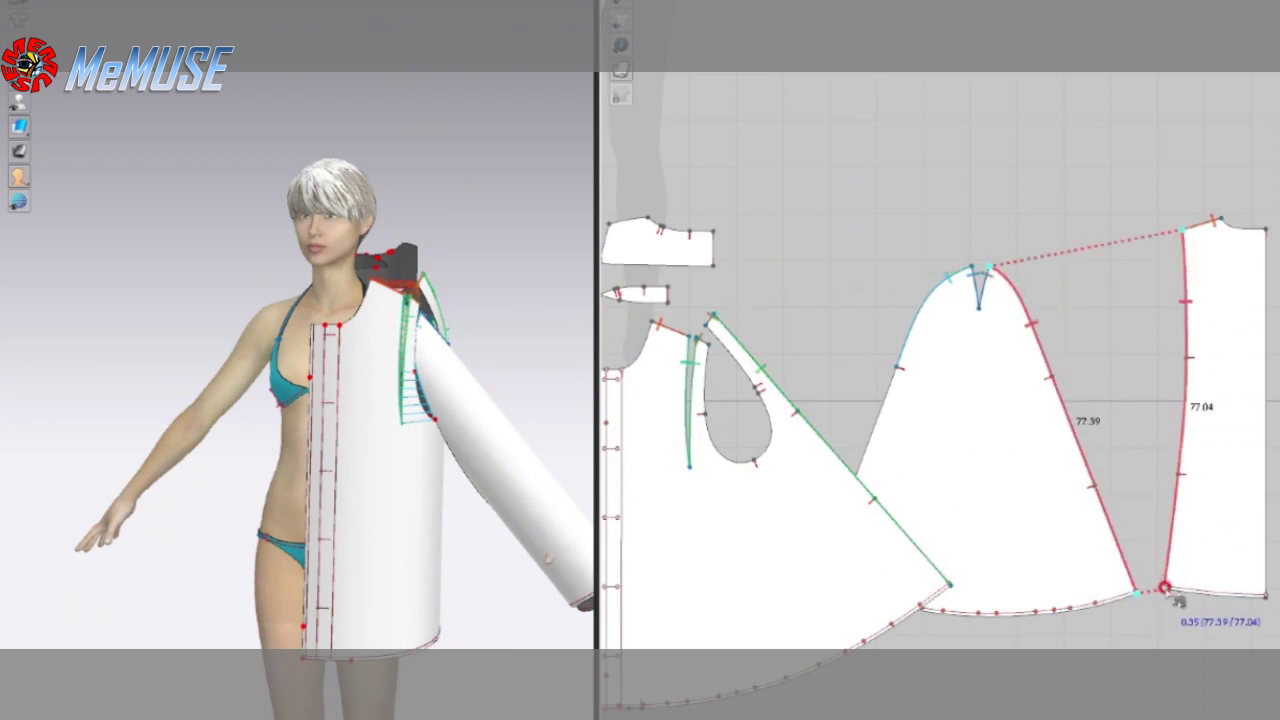
# - Zoom the view in and out and turn the 3D view to a side angle
pyautogui.scroll(2, 1165, 588)
pyautogui.scroll(1, 1168, 590)
pyautogui.scroll(-5, 1170, 594)
pyautogui.scroll(-3, 877, 534)
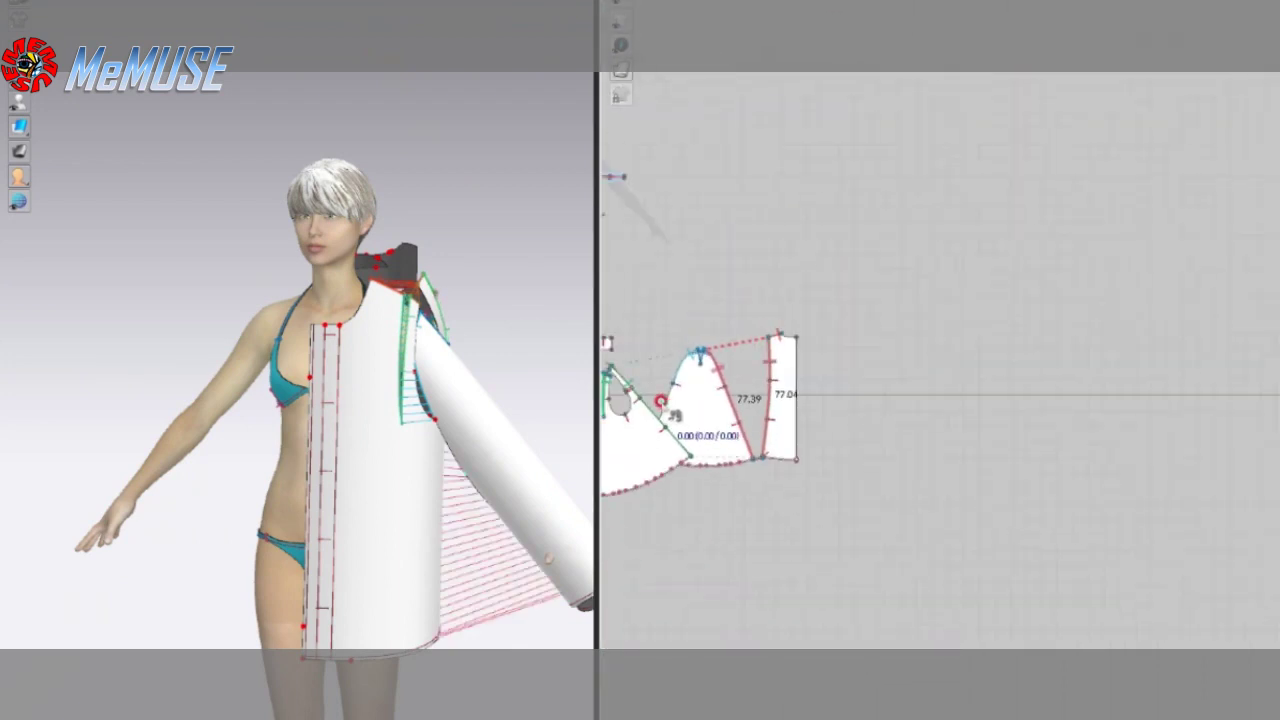
pyautogui.scroll(1, 730, 435)
pyautogui.scroll(2, 805, 360)
pyautogui.scroll(3, 740, 345)
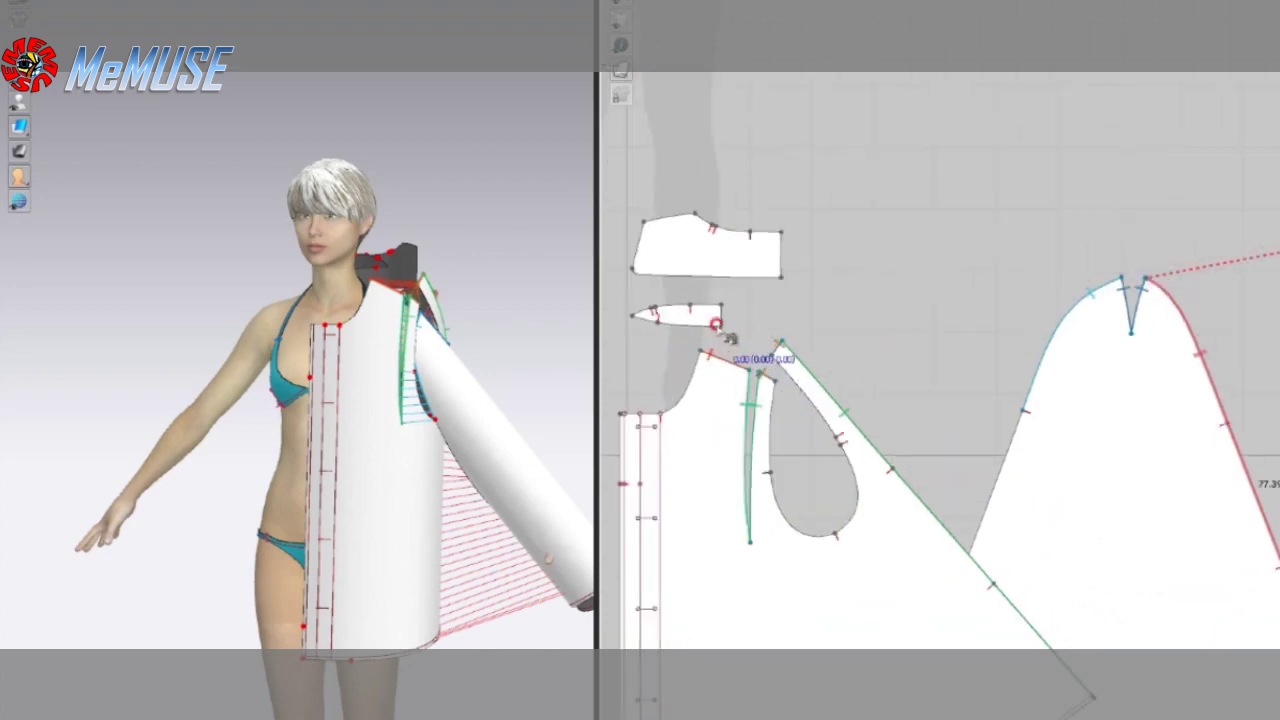
pyautogui.scroll(-2, 957, 400)
pyautogui.scroll(-2, 960, 390)
pyautogui.scroll(-2, 965, 375)
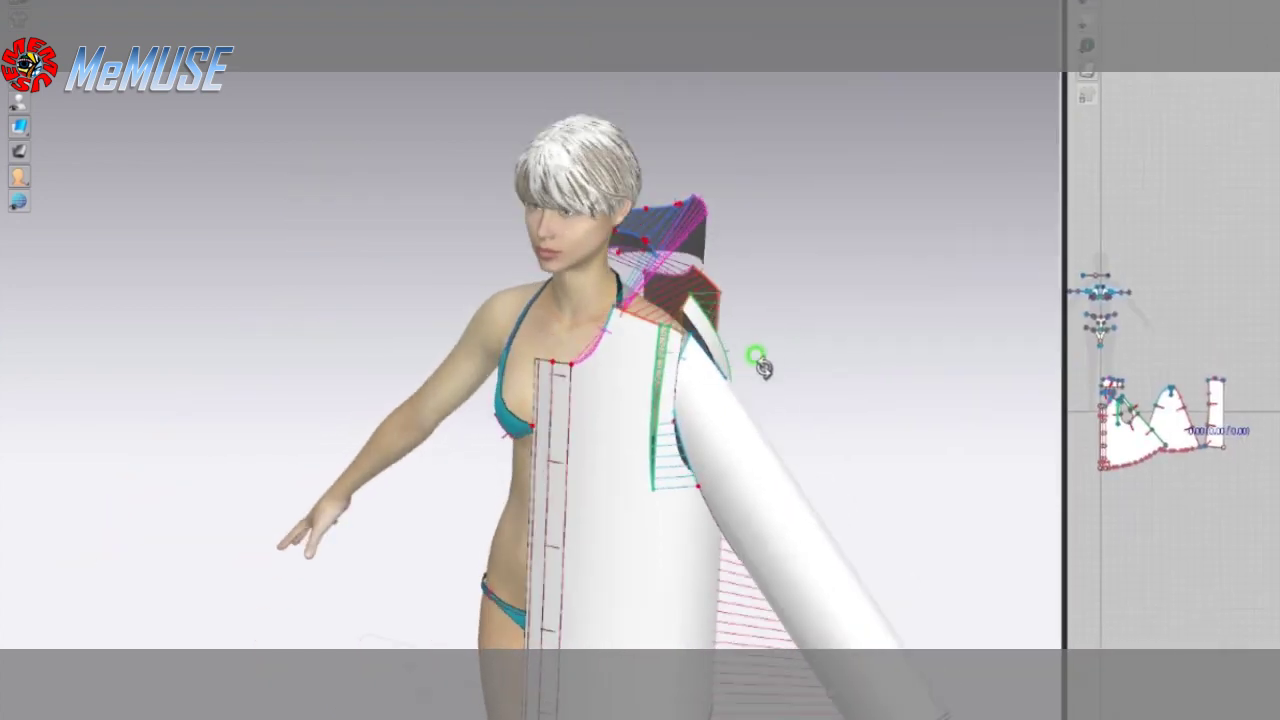
pyautogui.moveTo(757, 357); pyautogui.dragTo(700, 371, button='middle')
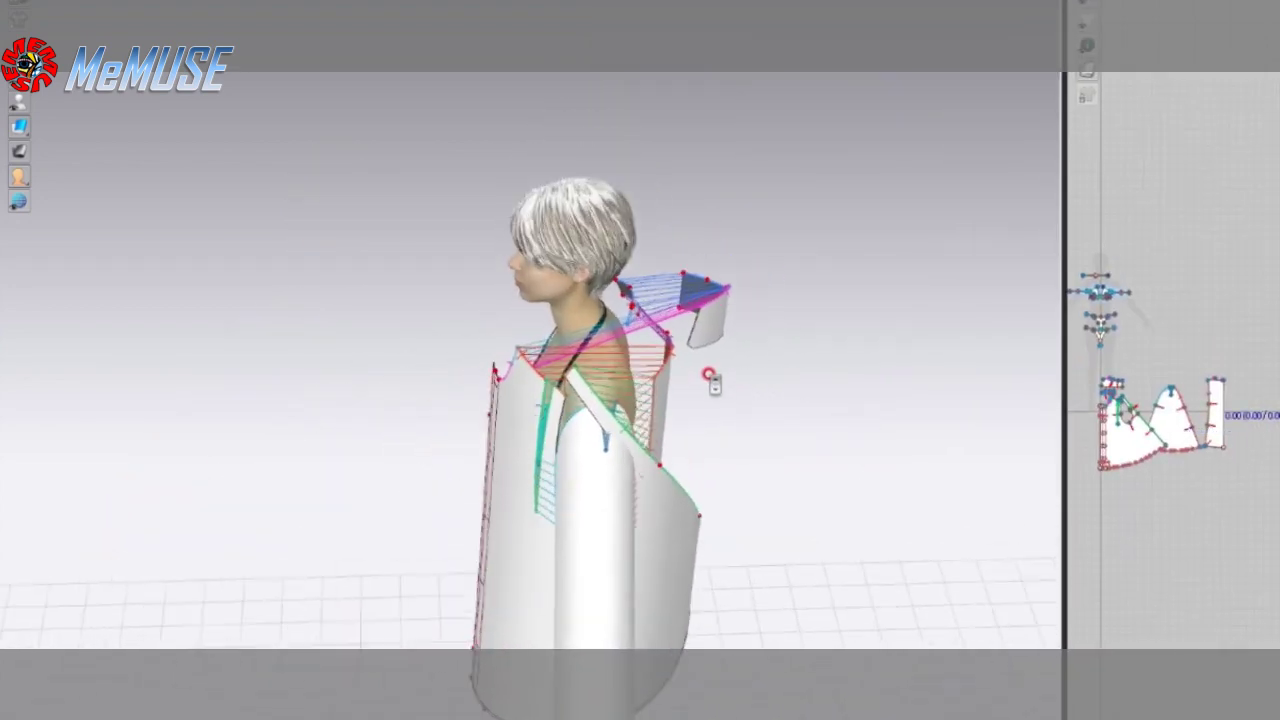
# - Move the collar piece up to sit behind the avatar's neck
pyautogui.scroll(3, 714, 371)
pyautogui.moveTo(872, 312)
pyautogui.mouseDown()
pyautogui.moveTo(732, 221)
pyautogui.moveTo(753, 323)
pyautogui.mouseUp()
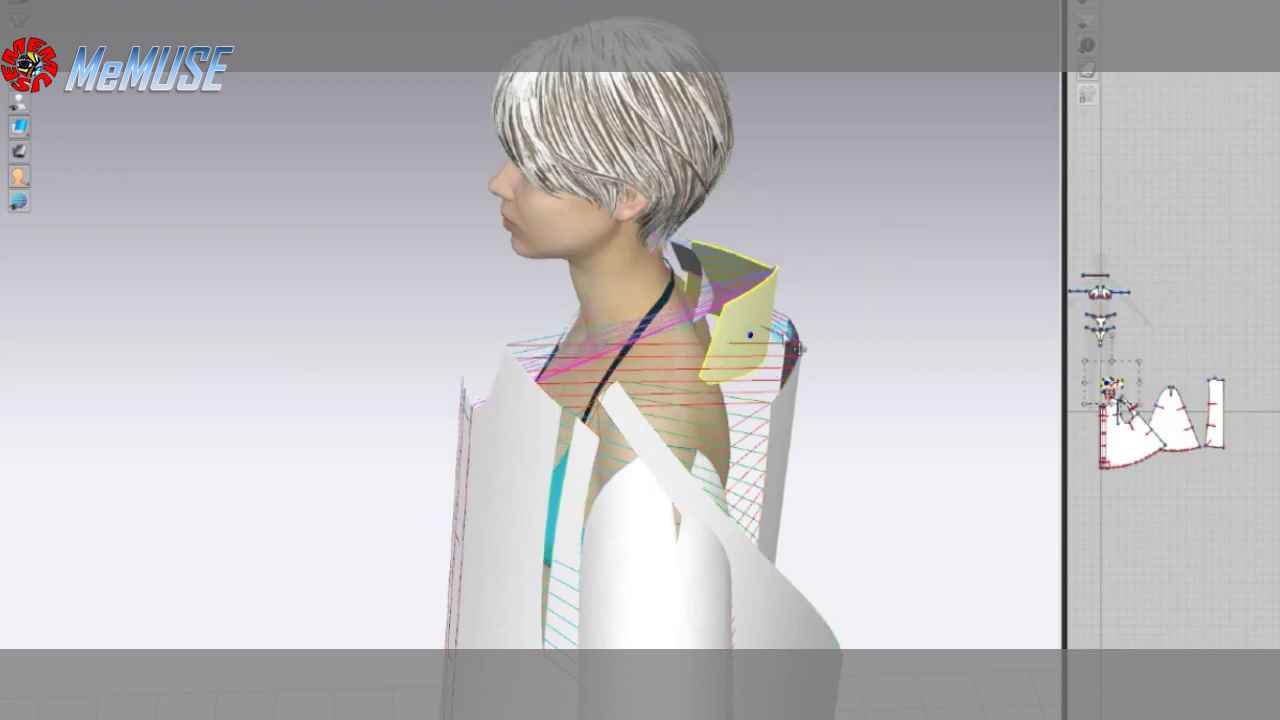
pyautogui.moveTo(798, 346); pyautogui.dragTo(740, 347, button='middle')
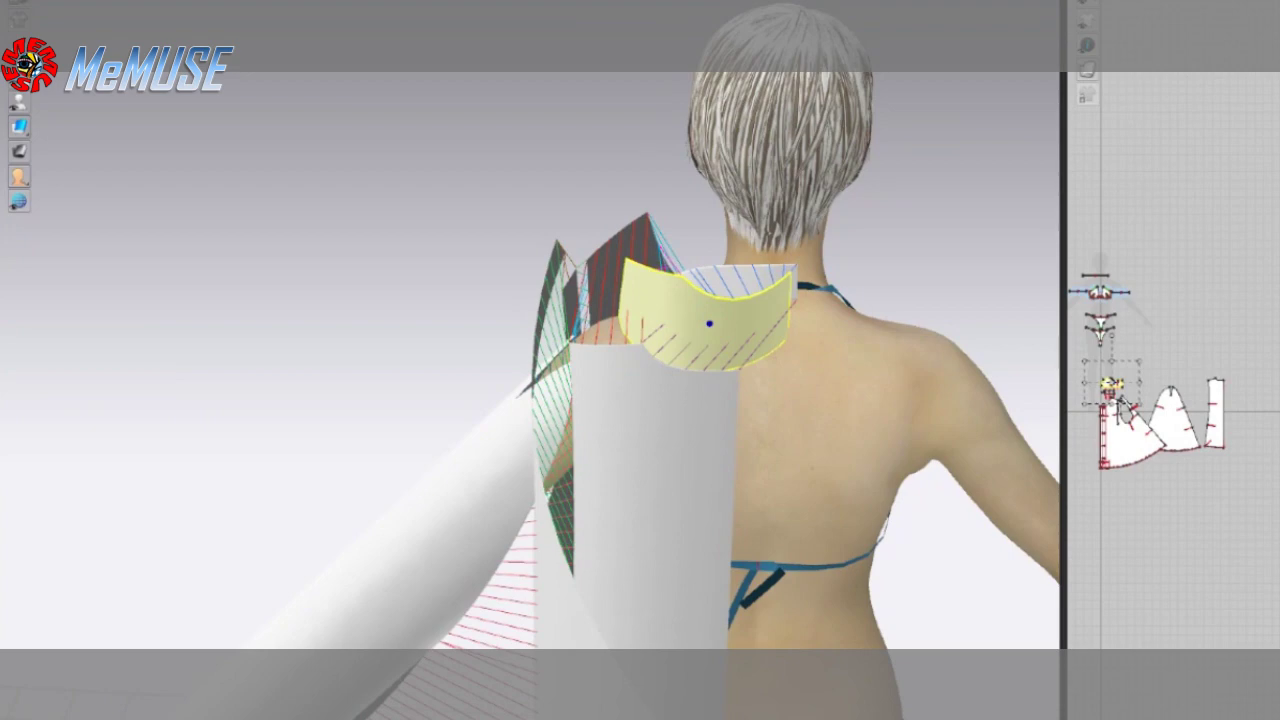
pyautogui.moveTo(709, 323)
pyautogui.mouseDown()
pyautogui.moveTo(781, 312)
pyautogui.moveTo(779, 357)
pyautogui.moveTo(800, 306)
pyautogui.mouseUp()
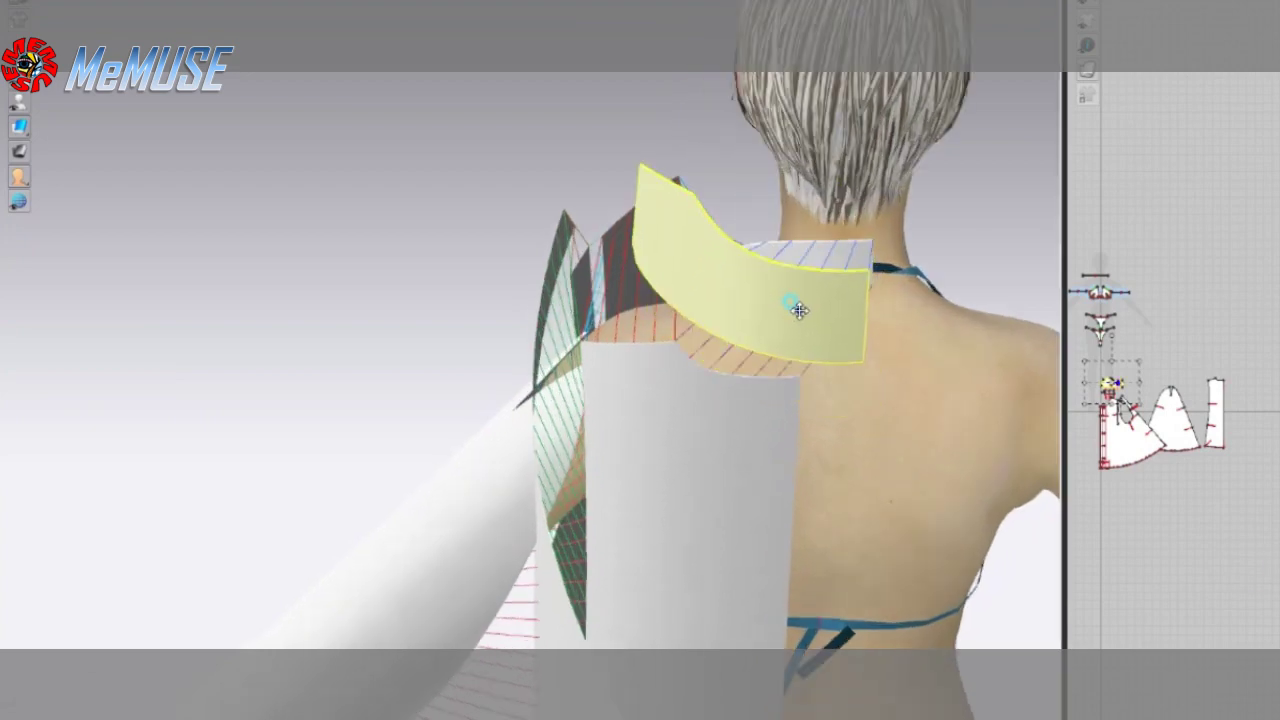
pyautogui.moveTo(800, 306)
pyautogui.mouseDown(button='middle')
pyautogui.moveTo(372, 580)
pyautogui.moveTo(586, 600)
pyautogui.mouseUp(button='middle')
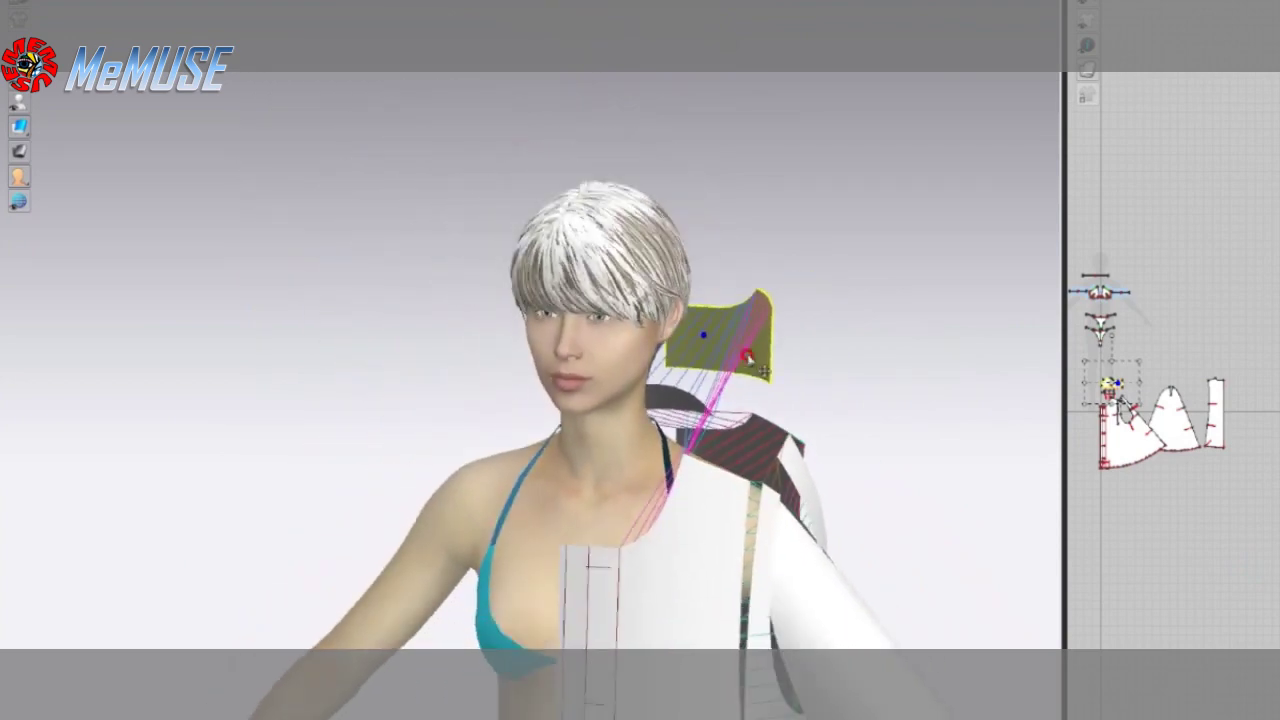
pyautogui.scroll(-3, 706, 393)
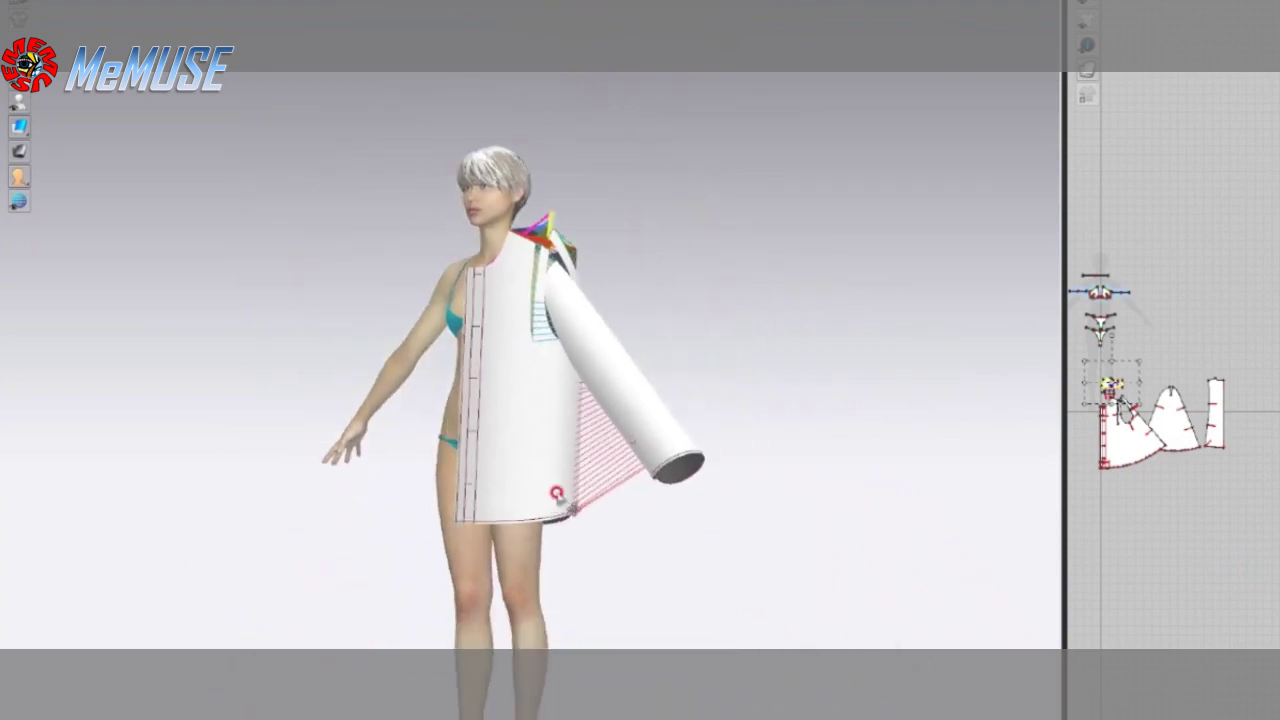
# - Recentre the back panel on her back and widen the flat pattern view
pyautogui.moveTo(706, 393); pyautogui.dragTo(298, 461, button='middle')
pyautogui.click(547, 381)
pyautogui.scroll(2, 550, 270)
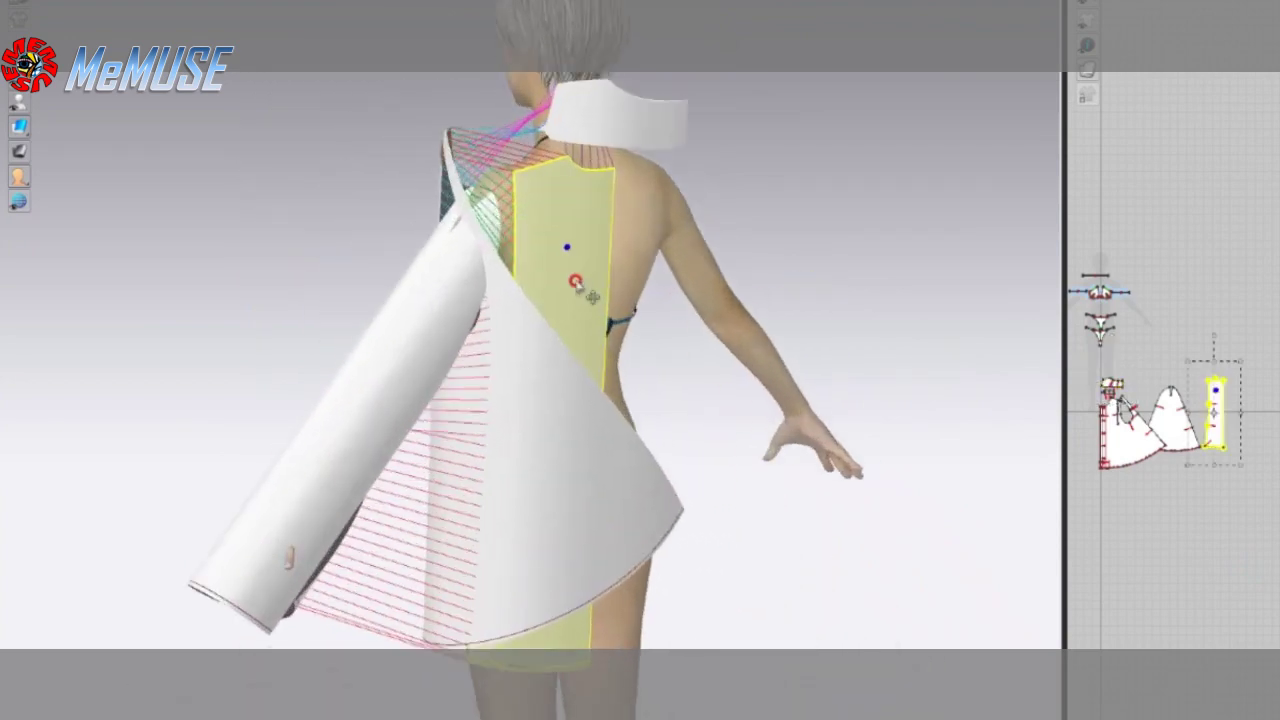
pyautogui.scroll(2, 549, 264)
pyautogui.scroll(-2, 550, 264)
pyautogui.scroll(2, 594, 271)
pyautogui.moveTo(617, 290); pyautogui.dragTo(652, 352)
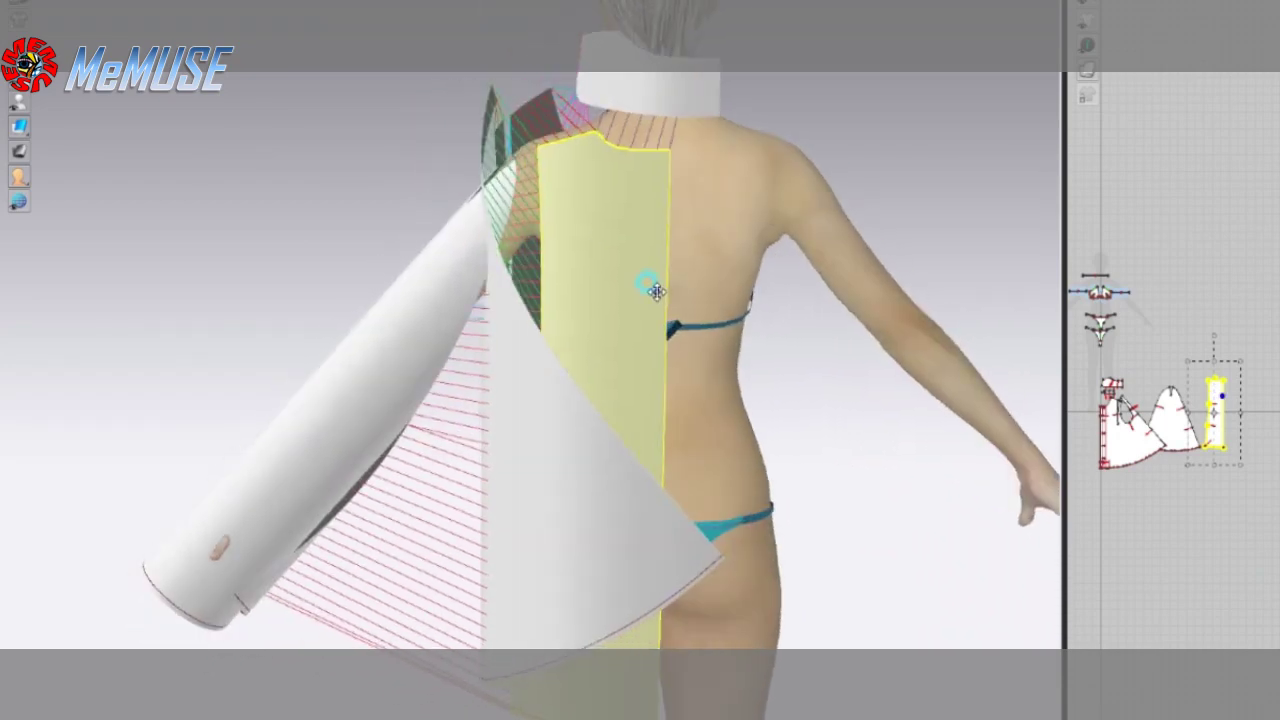
pyautogui.moveTo(636, 340)
pyautogui.mouseDown(button='middle')
pyautogui.moveTo(606, 374)
pyautogui.moveTo(914, 366)
pyautogui.moveTo(915, 293)
pyautogui.mouseUp(button='middle')
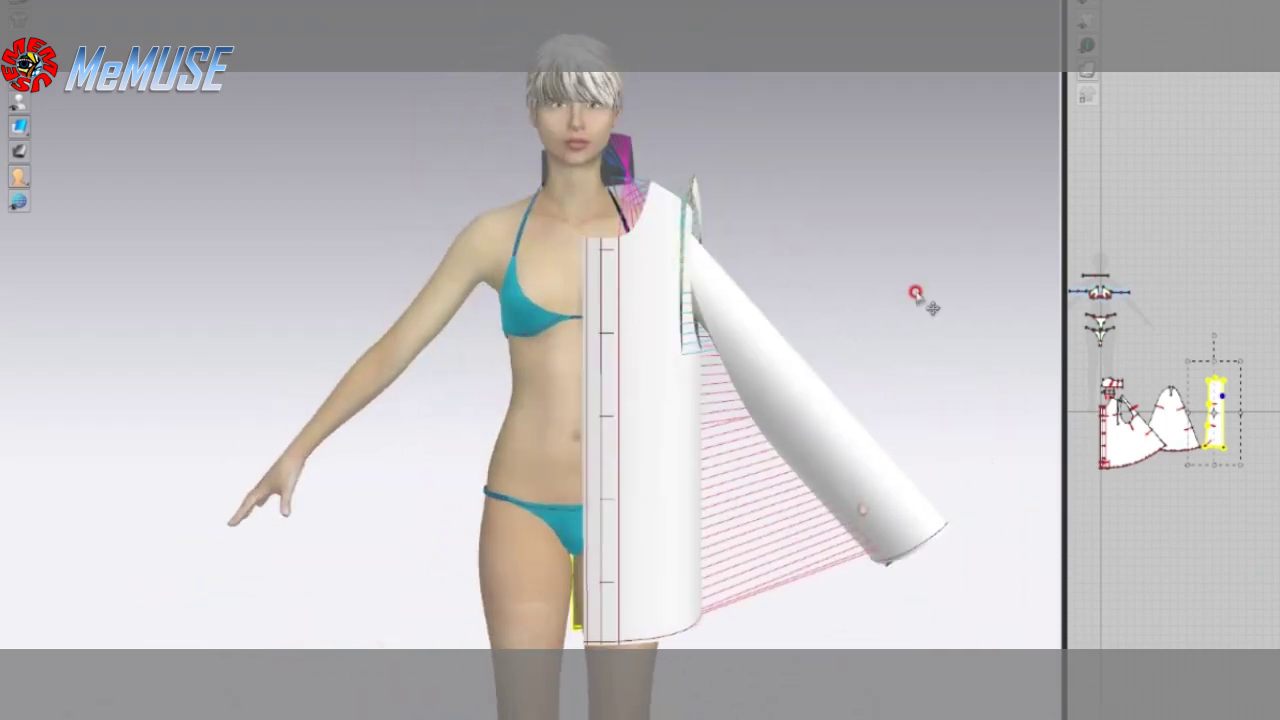
pyautogui.moveTo(1062, 515); pyautogui.dragTo(943, 516)
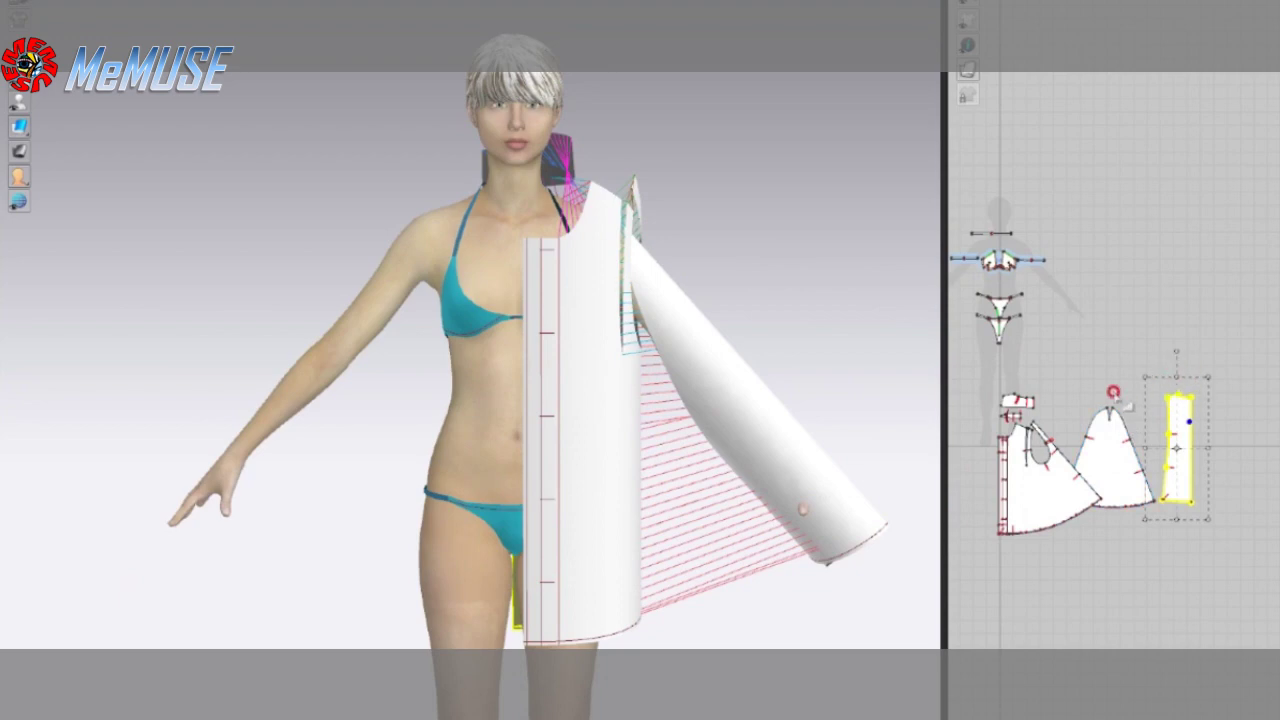
# - Apply a command to all pattern pieces, dismiss the information message, then clear the selection
pyautogui.keyDown('shift'); pyautogui.click(1006, 423); pyautogui.keyUp('shift')
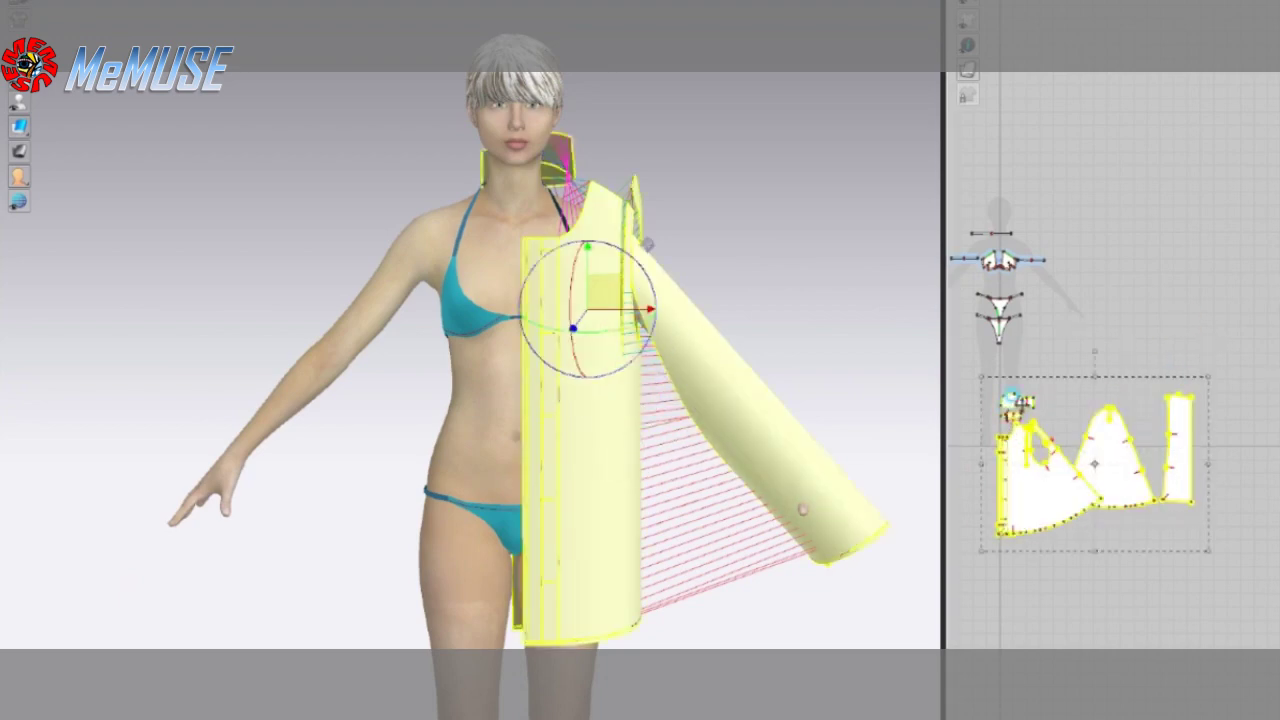
pyautogui.rightClick(1038, 487)
pyautogui.click(1122, 143)
pyautogui.click(810, 378)
pyautogui.moveTo(938, 410); pyautogui.dragTo(766, 430)
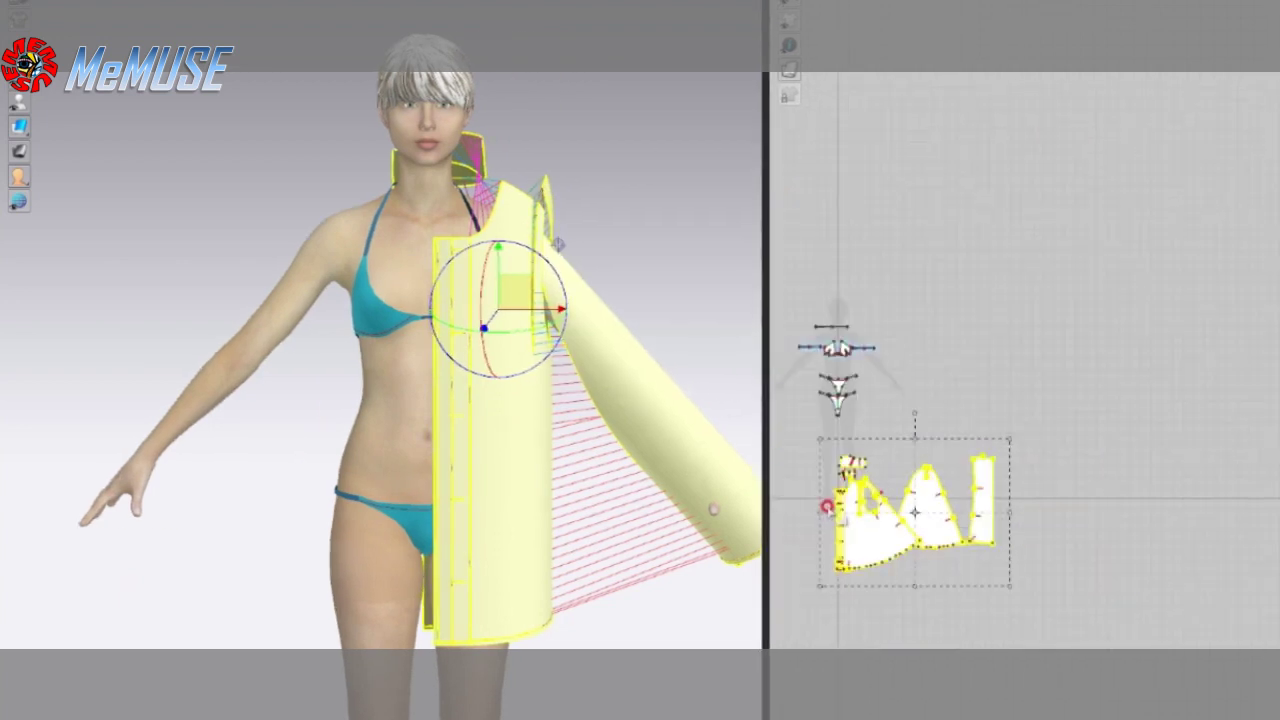
pyautogui.click(935, 516)
# - Make symmetric copies of the front panel and the sleeve
pyautogui.click(1045, 505)
pyautogui.rightClick(1048, 506)
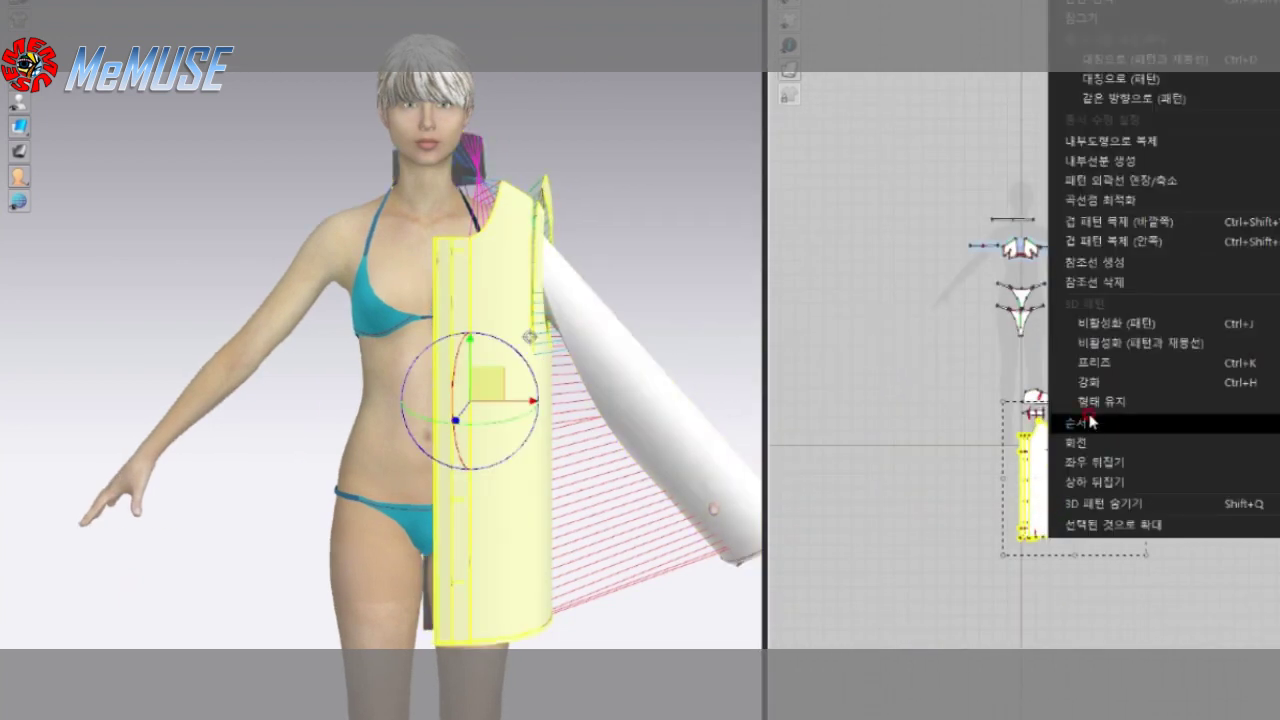
pyautogui.click(1161, 64)
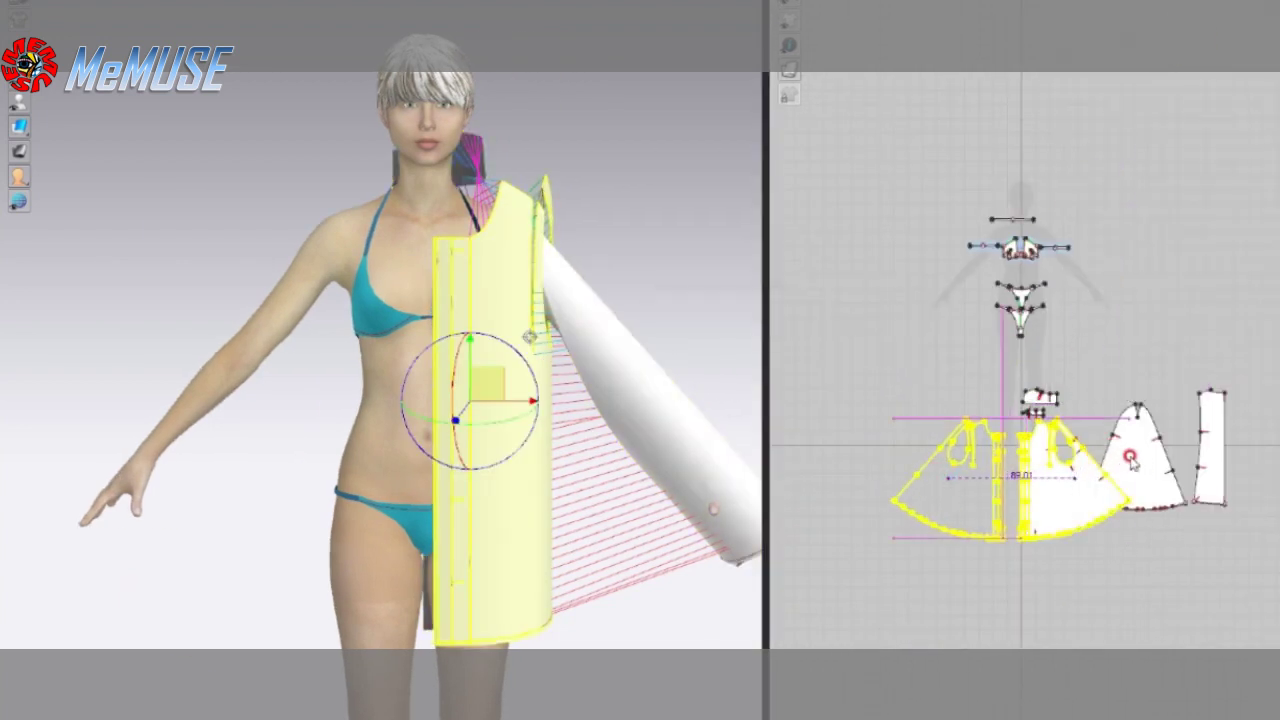
pyautogui.click(1130, 460)
pyautogui.rightClick(1130, 458)
pyautogui.click(1161, 66)
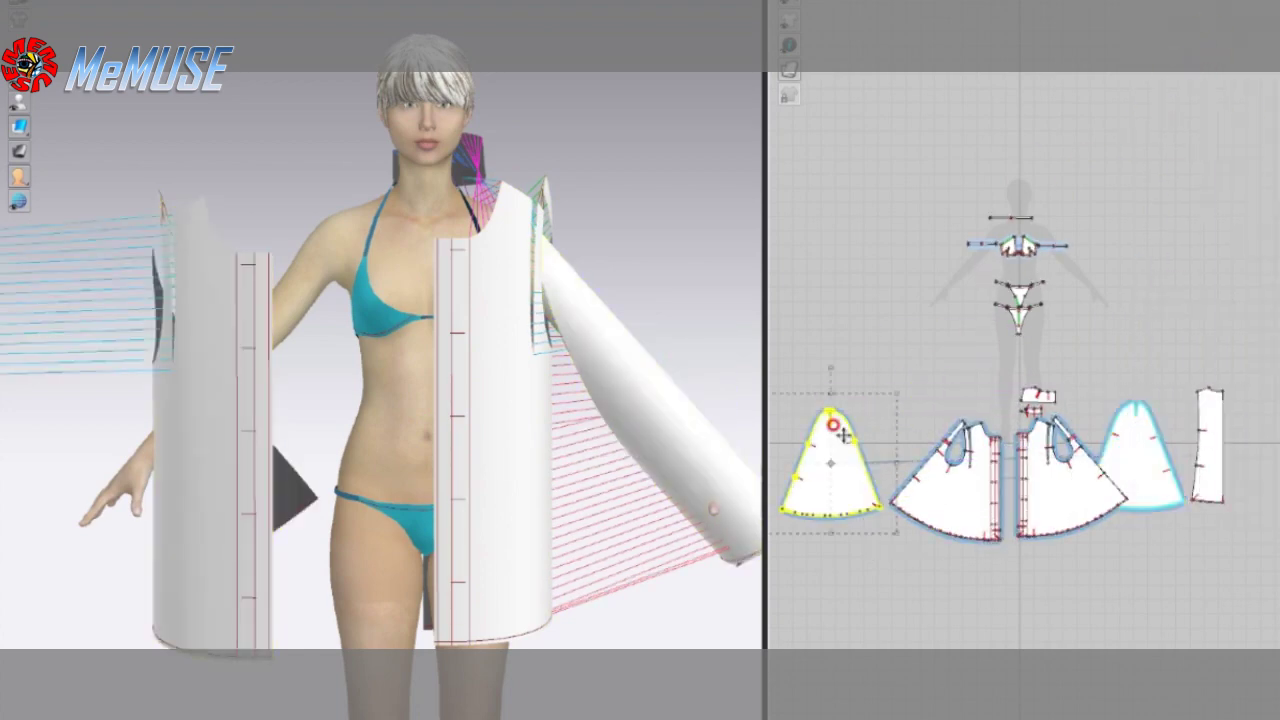
# - Arrange the mirrored front panel and sleeve on the avatar's other side
pyautogui.click(960, 460)
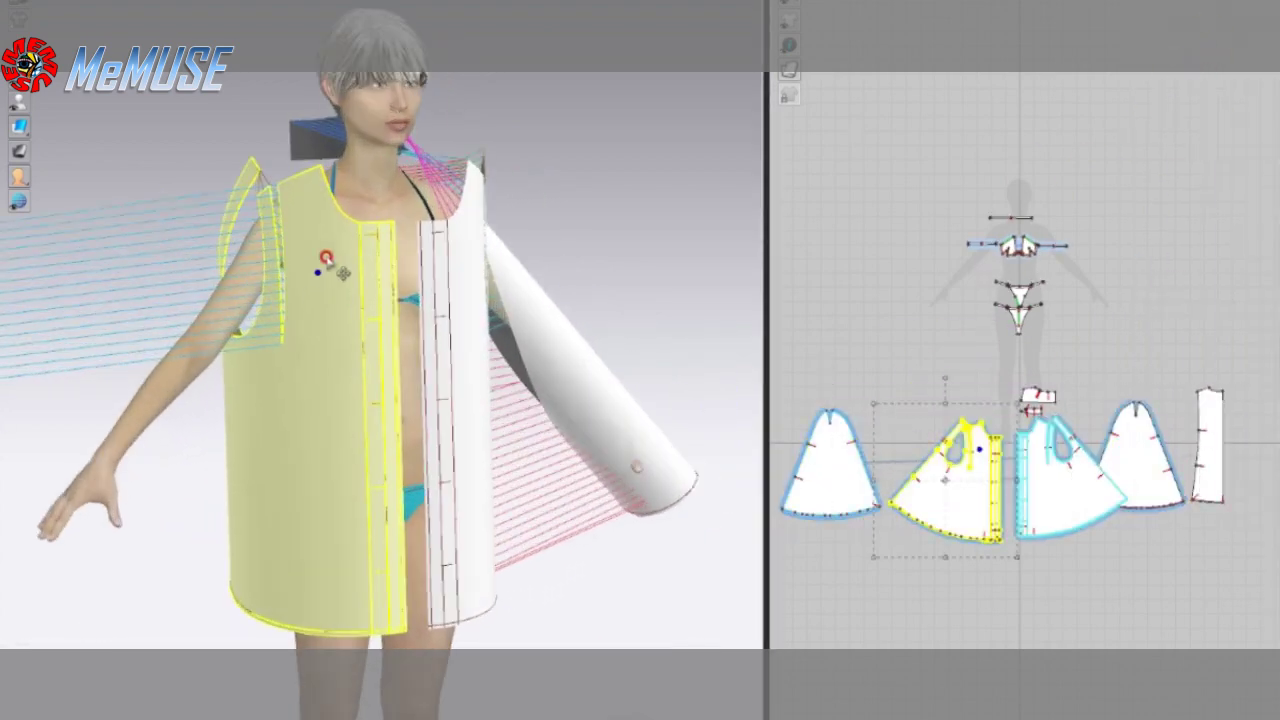
pyautogui.click(830, 465)
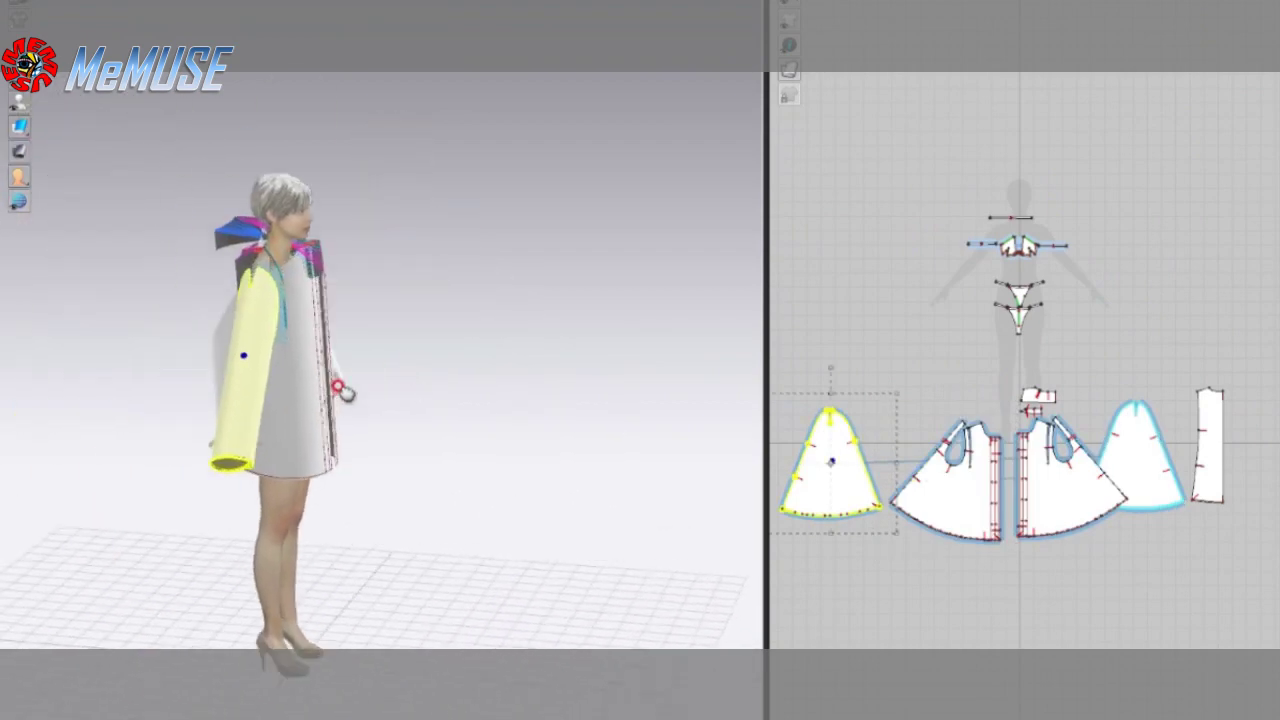
pyautogui.click(108, 415)
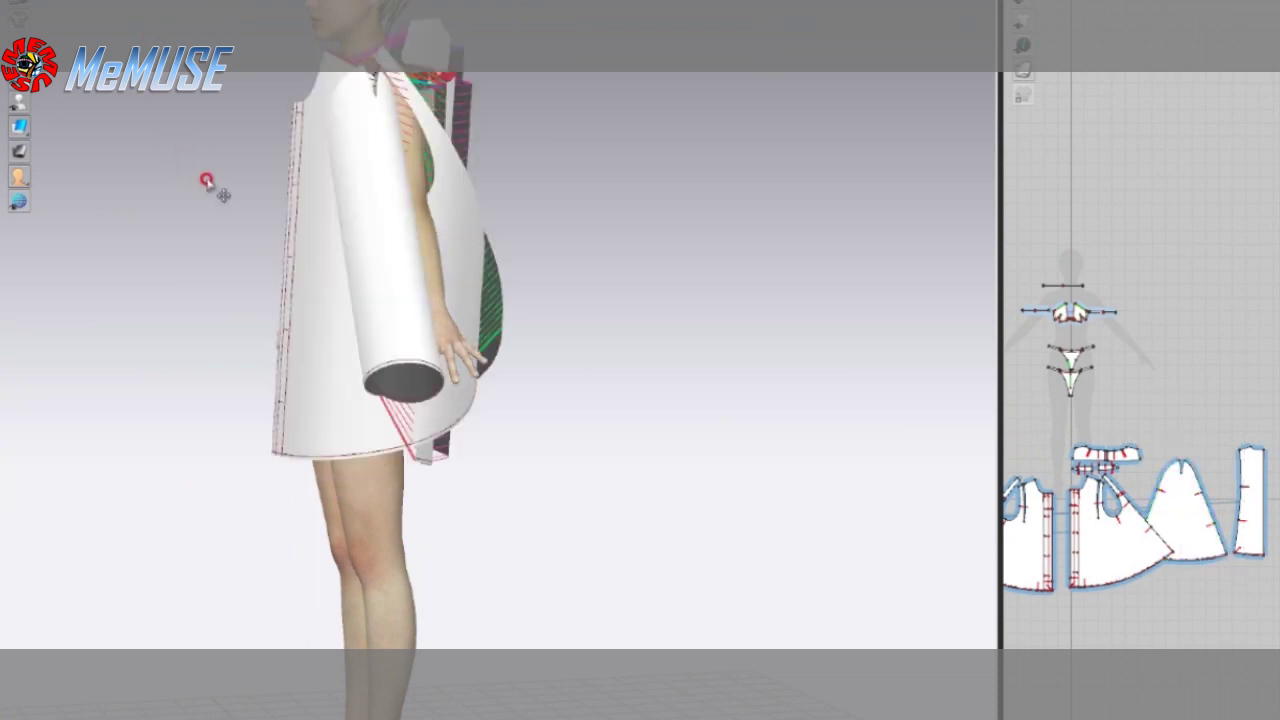
# - Run the cloth simulation to drape the coat, then zoom out to show every pattern piece
pyautogui.click(397, 211)
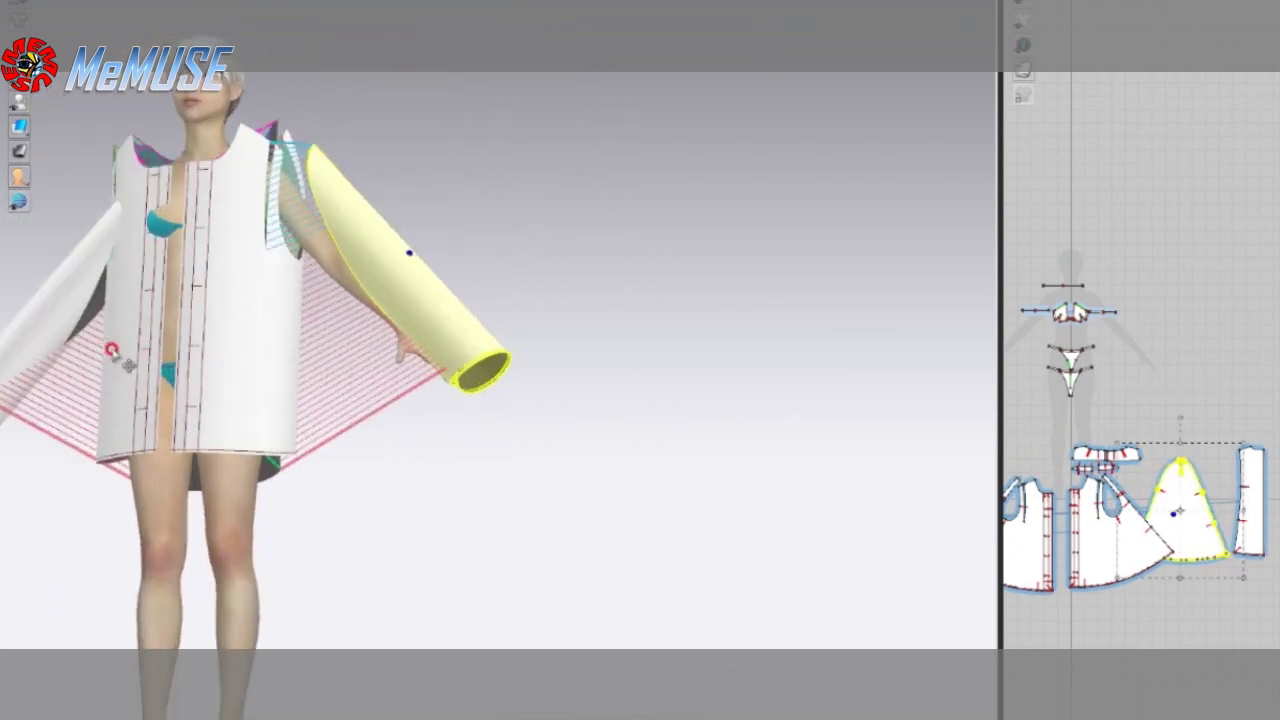
pyautogui.click(48, 31)
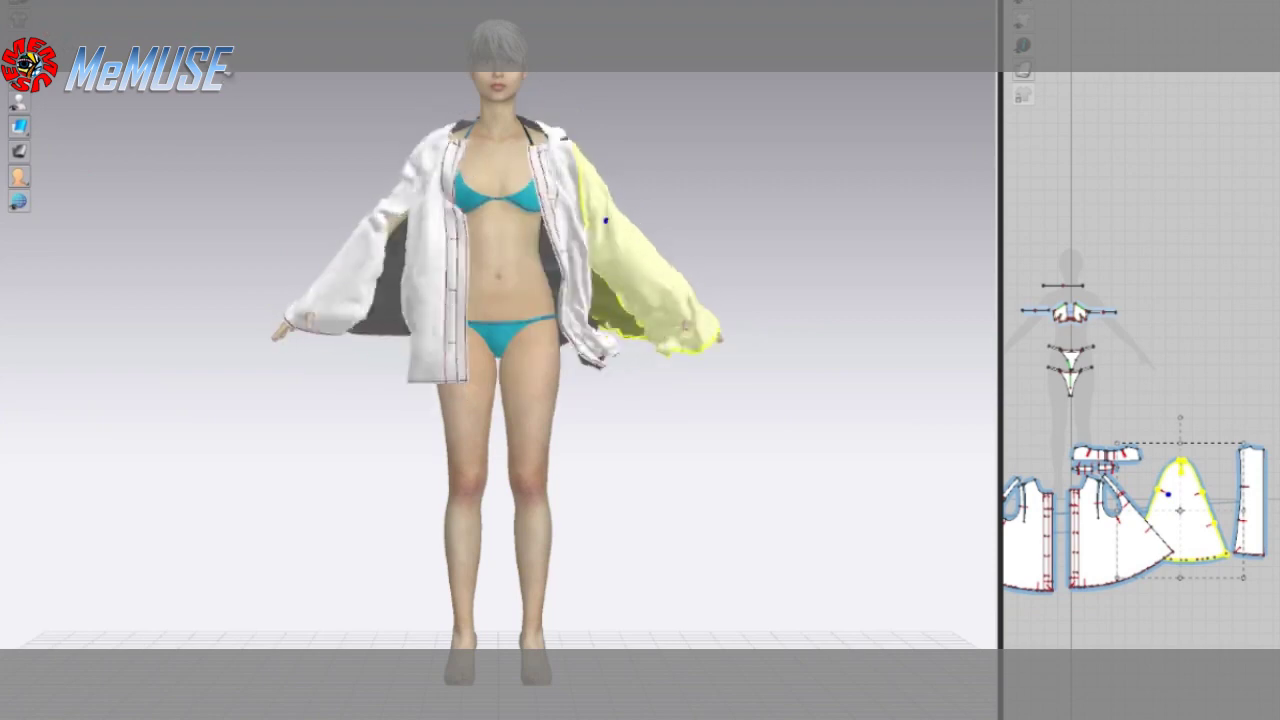
pyautogui.click(580, 201)
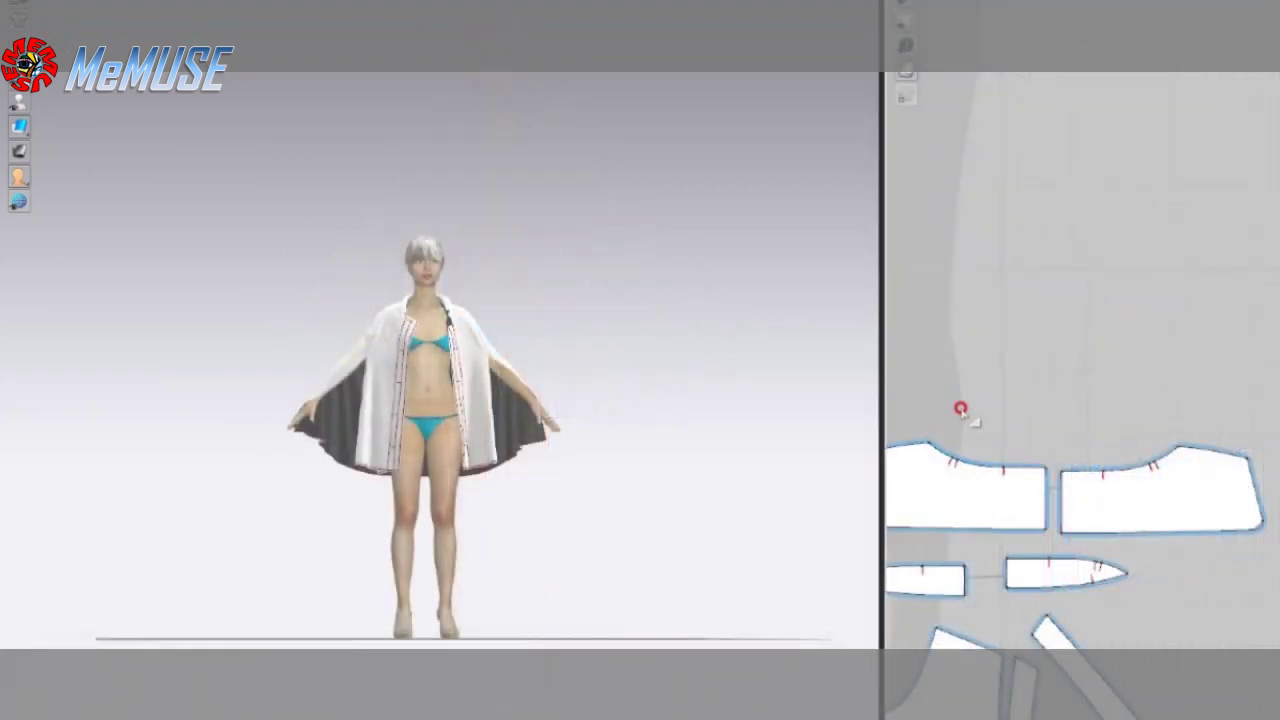
pyautogui.scroll(-5, 960, 408)
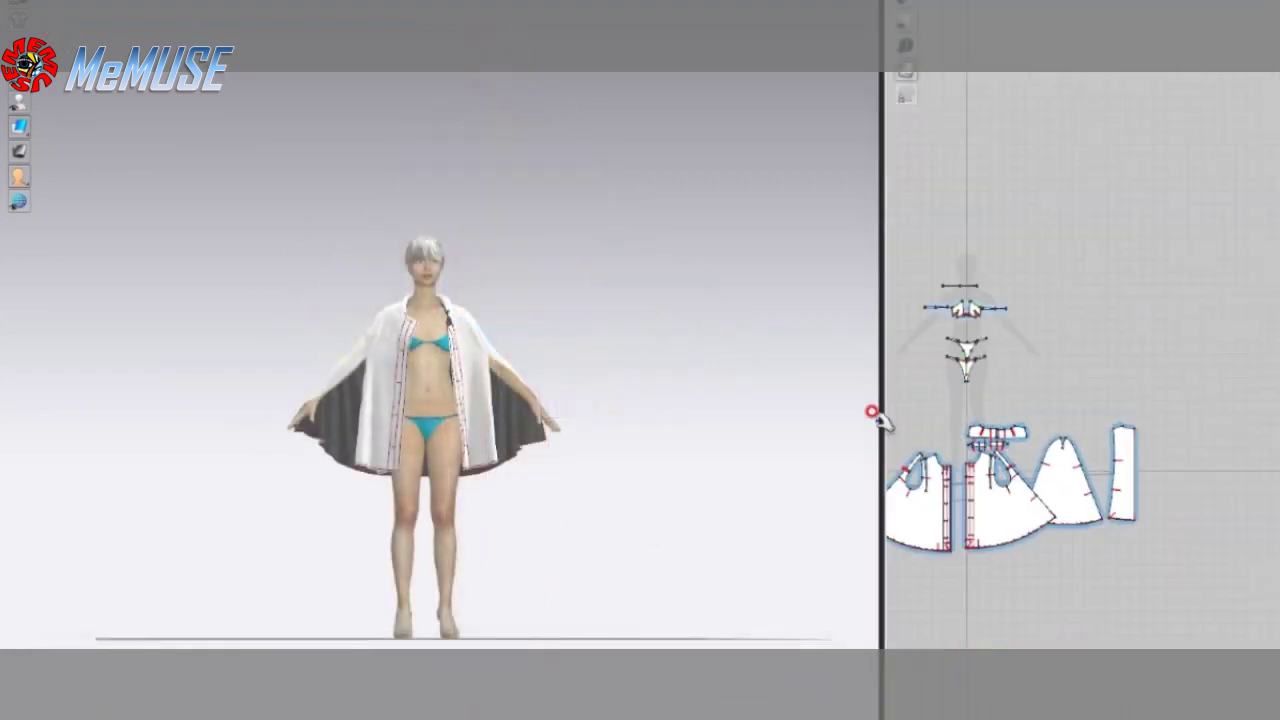
pyautogui.moveTo(876, 414); pyautogui.dragTo(865, 414)
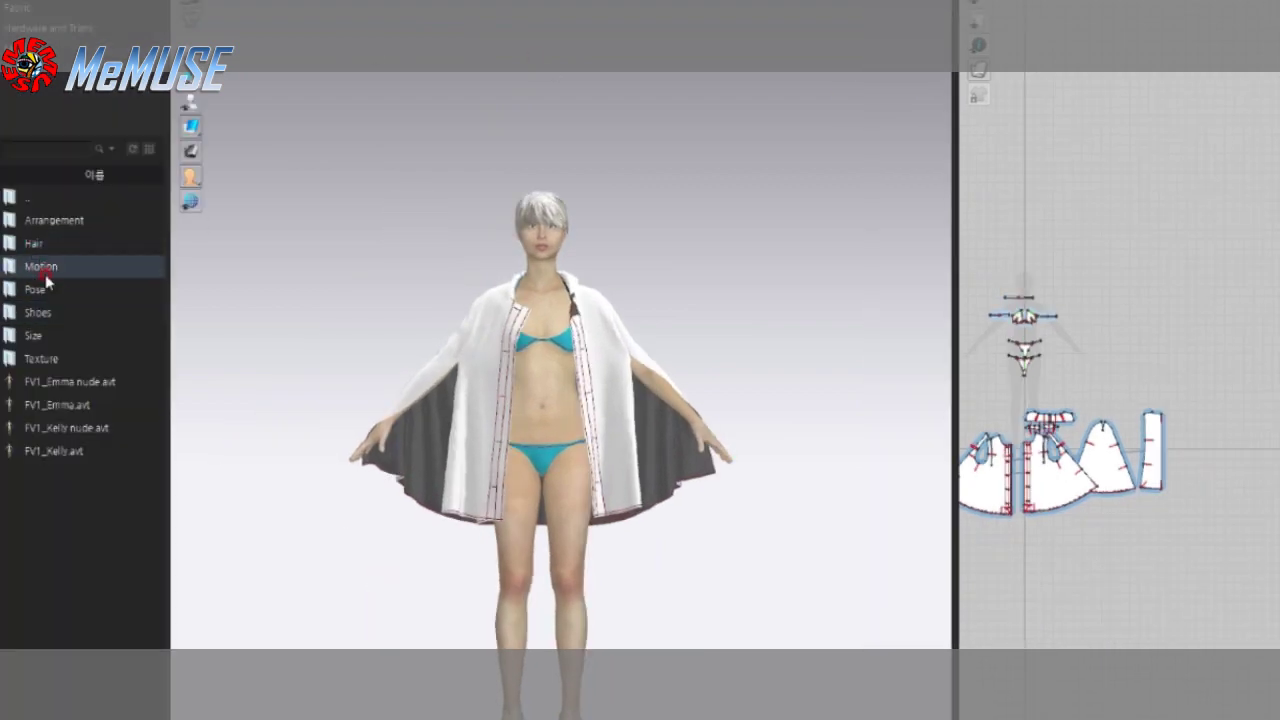
# - Browse the avatar asset folders and apply the FV1_06 pose to the avatar
pyautogui.doubleClick(46, 276)
pyautogui.doubleClick(28, 200)
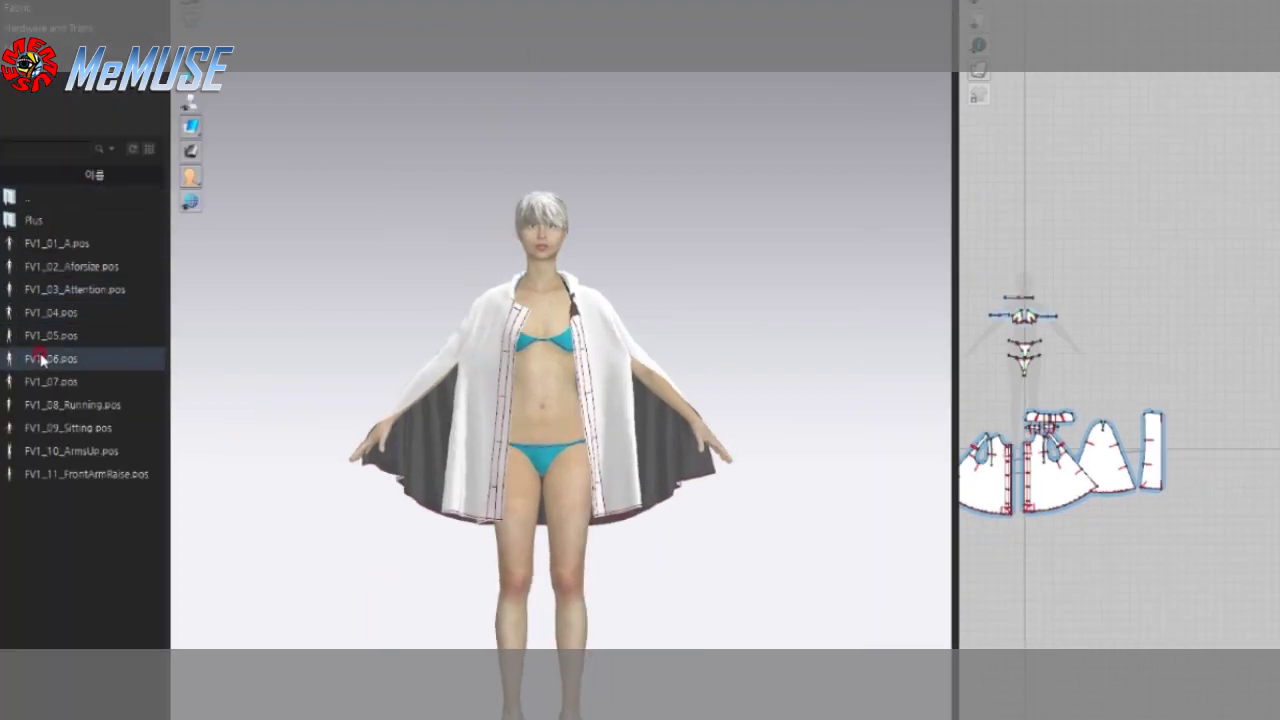
pyautogui.doubleClick(42, 360)
pyautogui.click(809, 364)
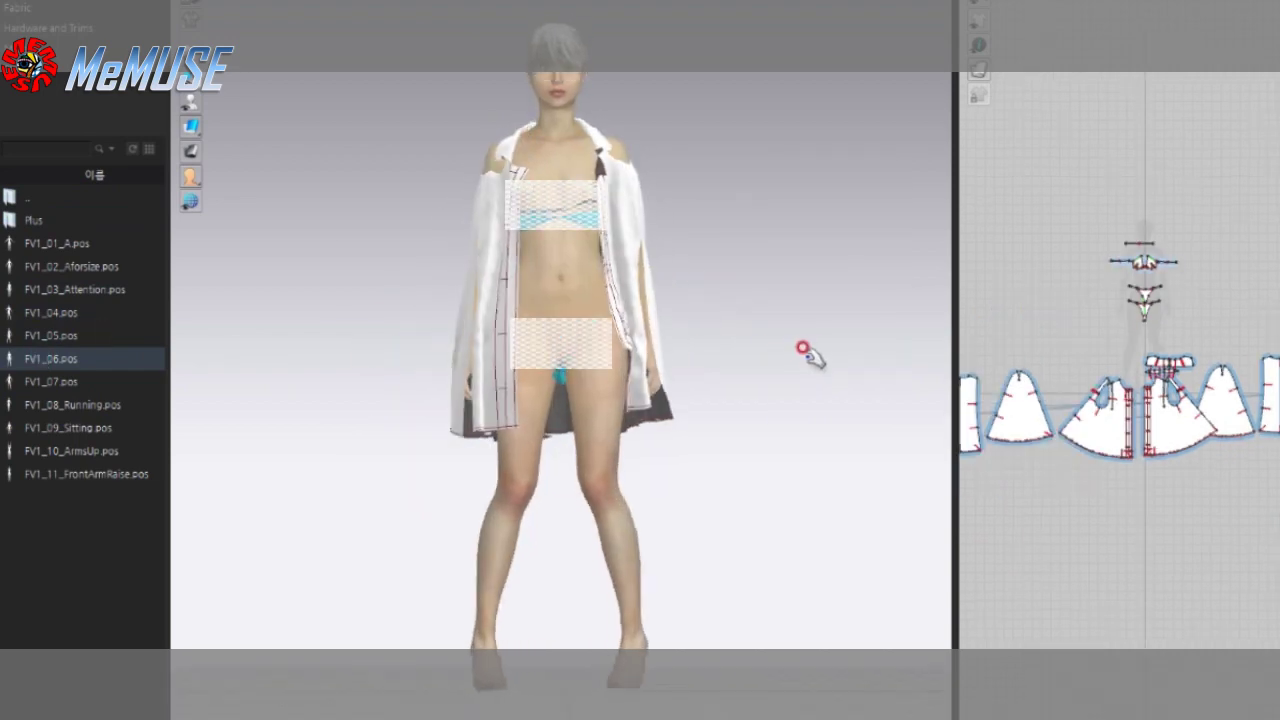
# - Return her to the A-pose, then load the FV1_02_Aforsize pose
pyautogui.click(354, 157)
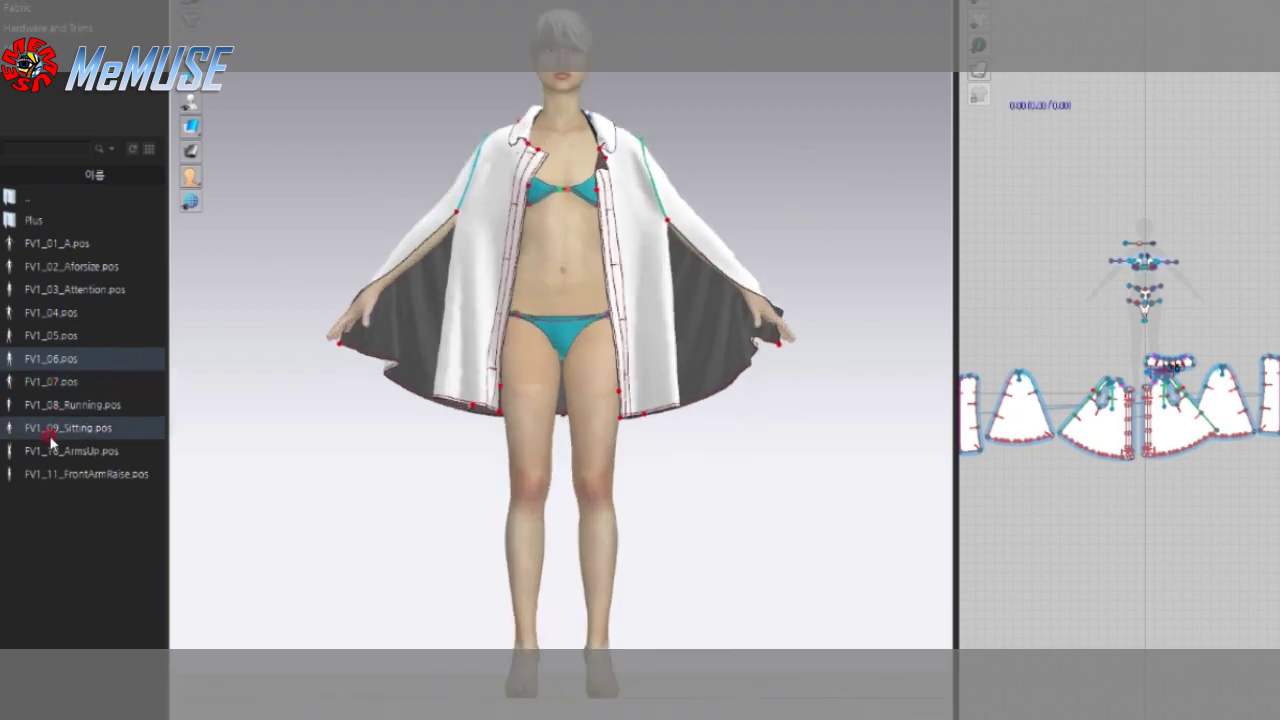
pyautogui.doubleClick(58, 316)
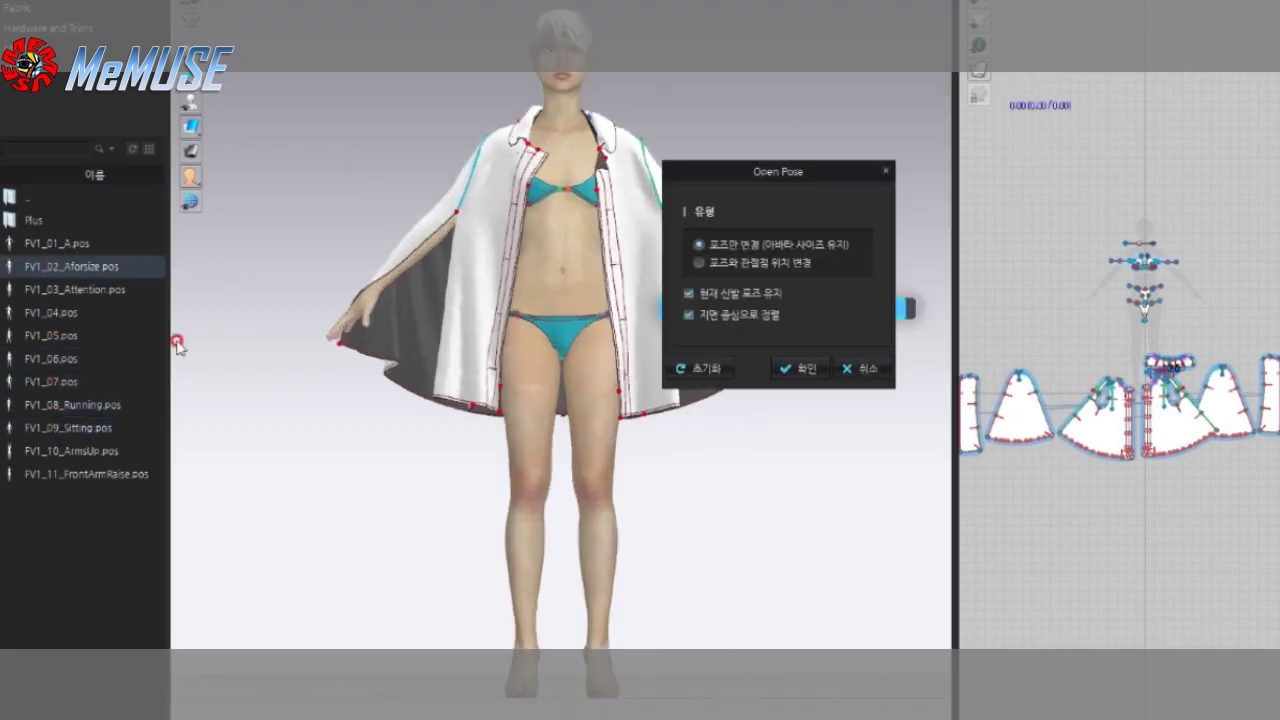
pyautogui.click(806, 369)
pyautogui.scroll(3, 785, 365)
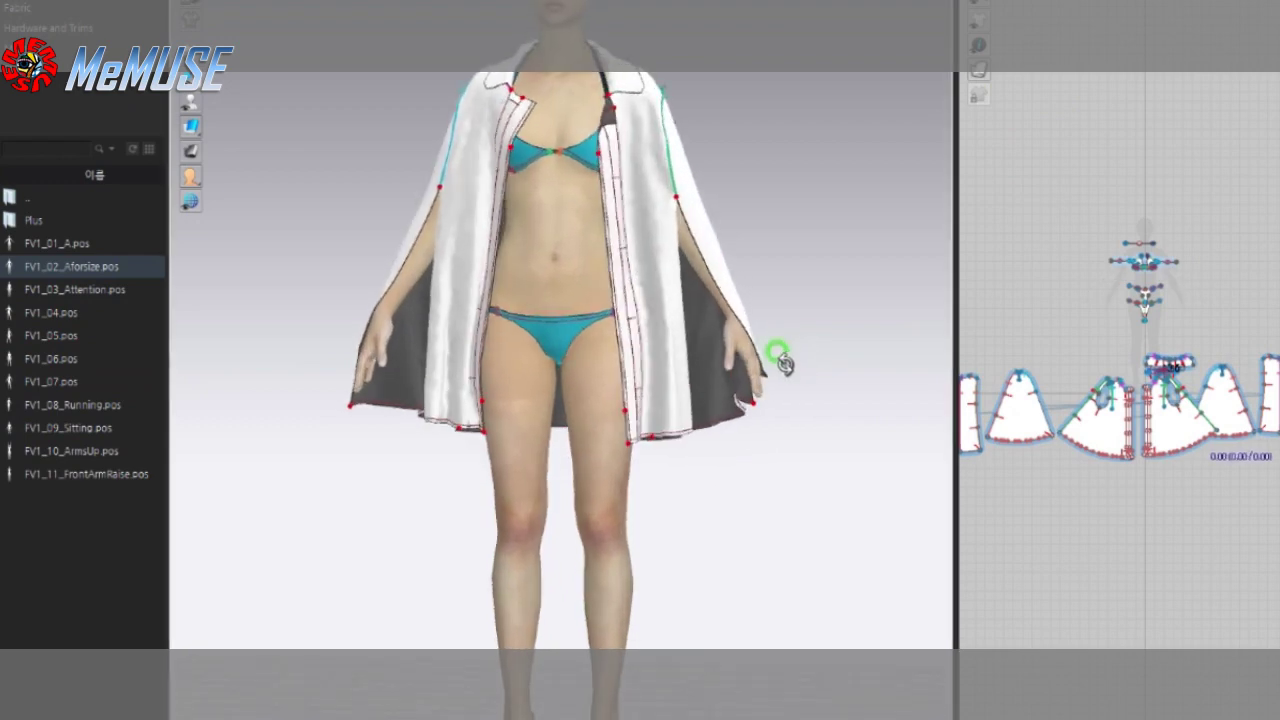
pyautogui.scroll(2, 435, 158)
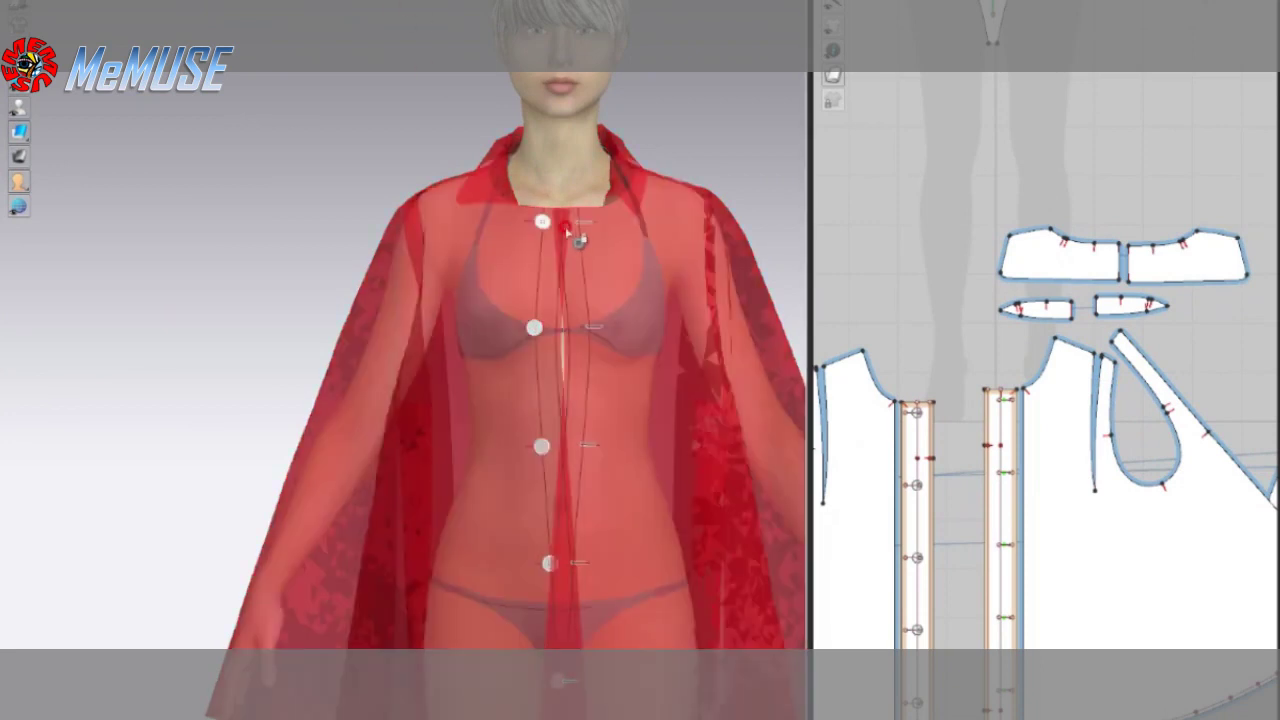
# - Zoom in on the buttons and delete the extra button near the hem
pyautogui.scroll(2, 585, 297)
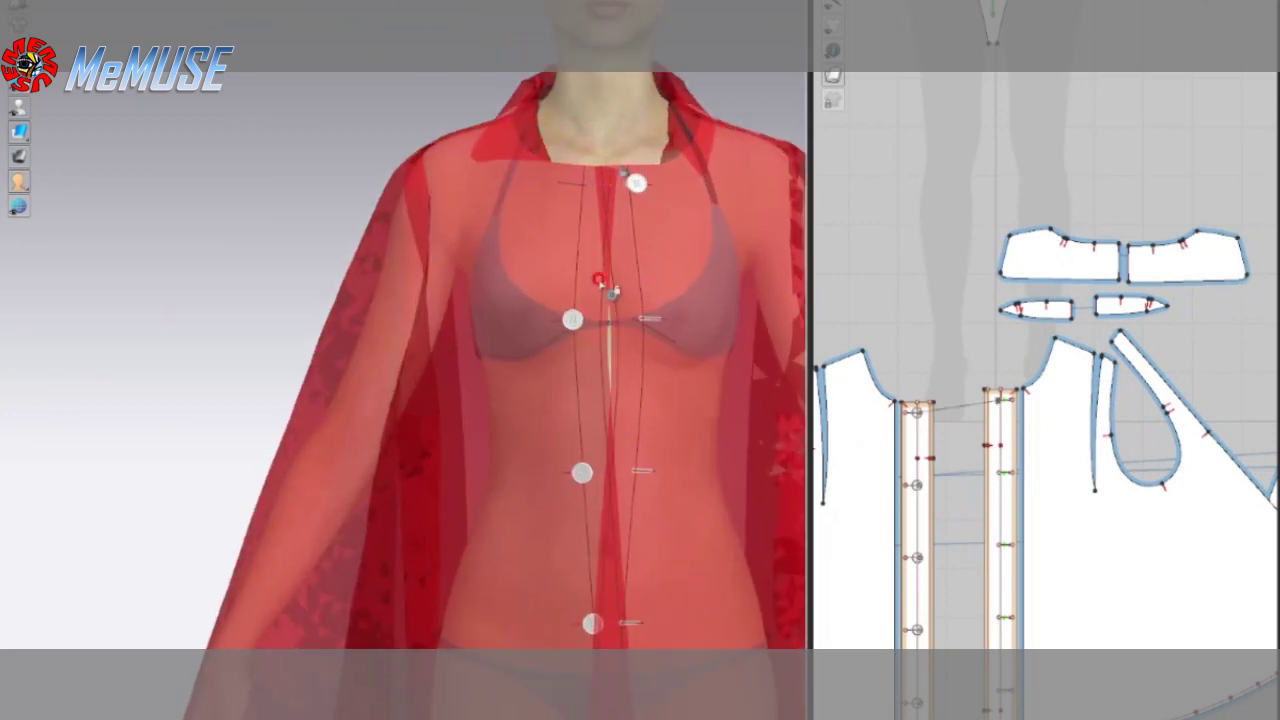
pyautogui.scroll(2, 630, 190)
pyautogui.scroll(2, 548, 176)
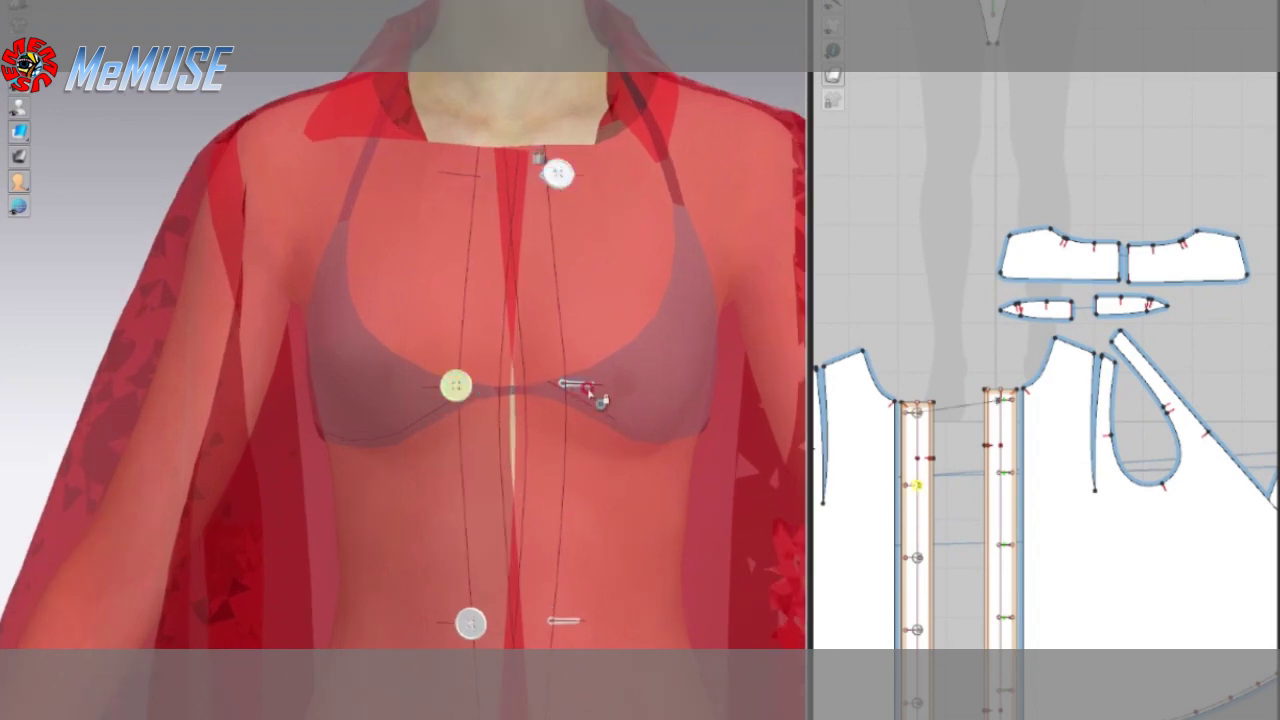
pyautogui.scroll(-2, 562, 624)
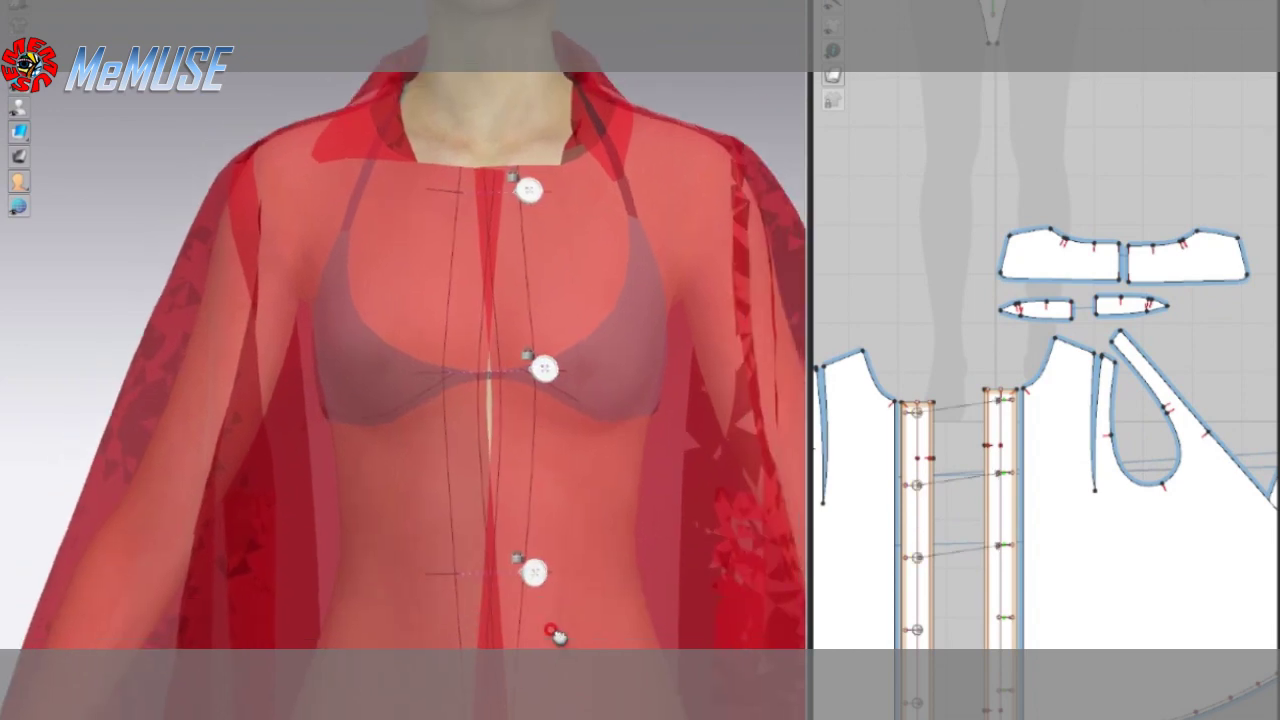
pyautogui.scroll(3, 510, 540)
pyautogui.scroll(-2, 532, 562)
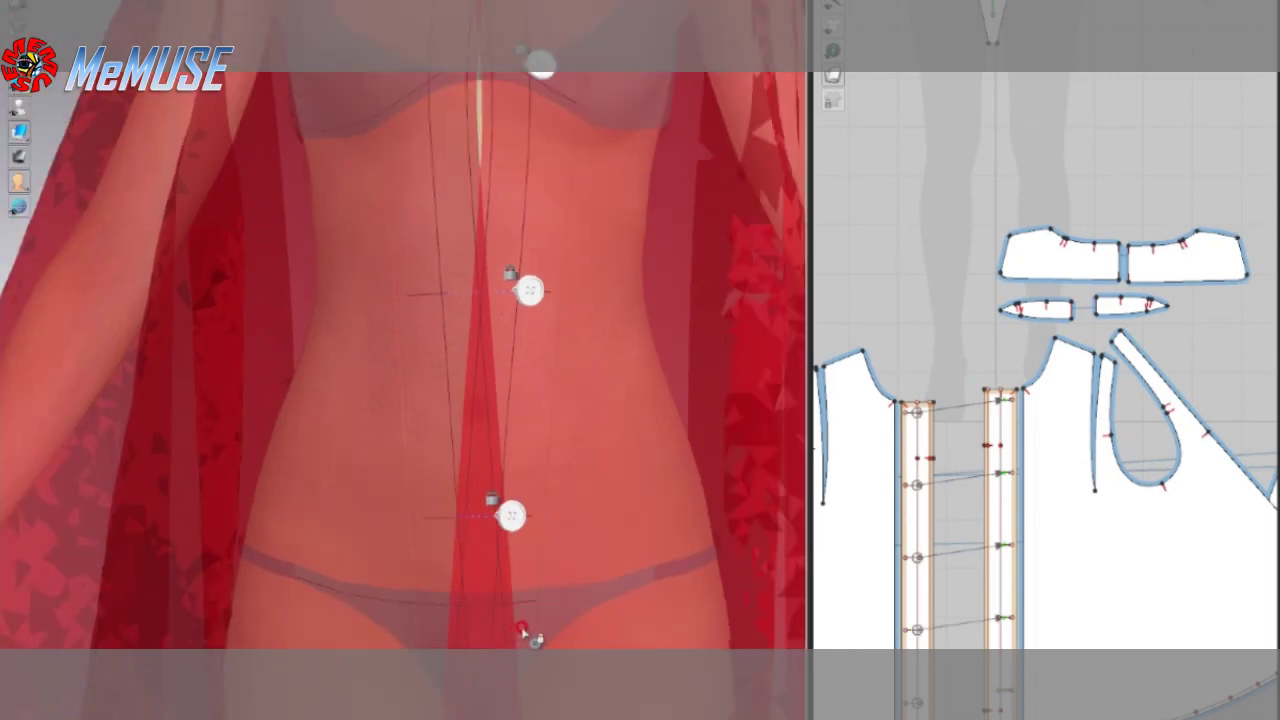
pyautogui.scroll(3, 500, 556)
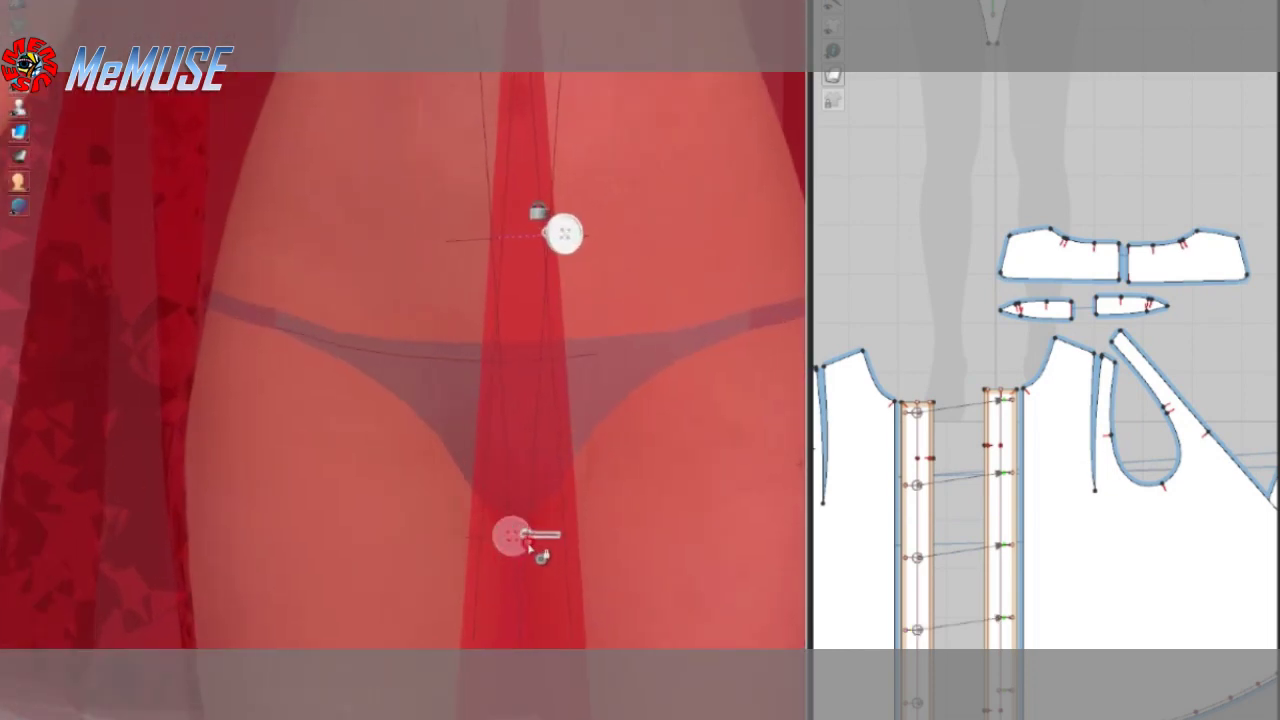
pyautogui.scroll(1, 518, 553)
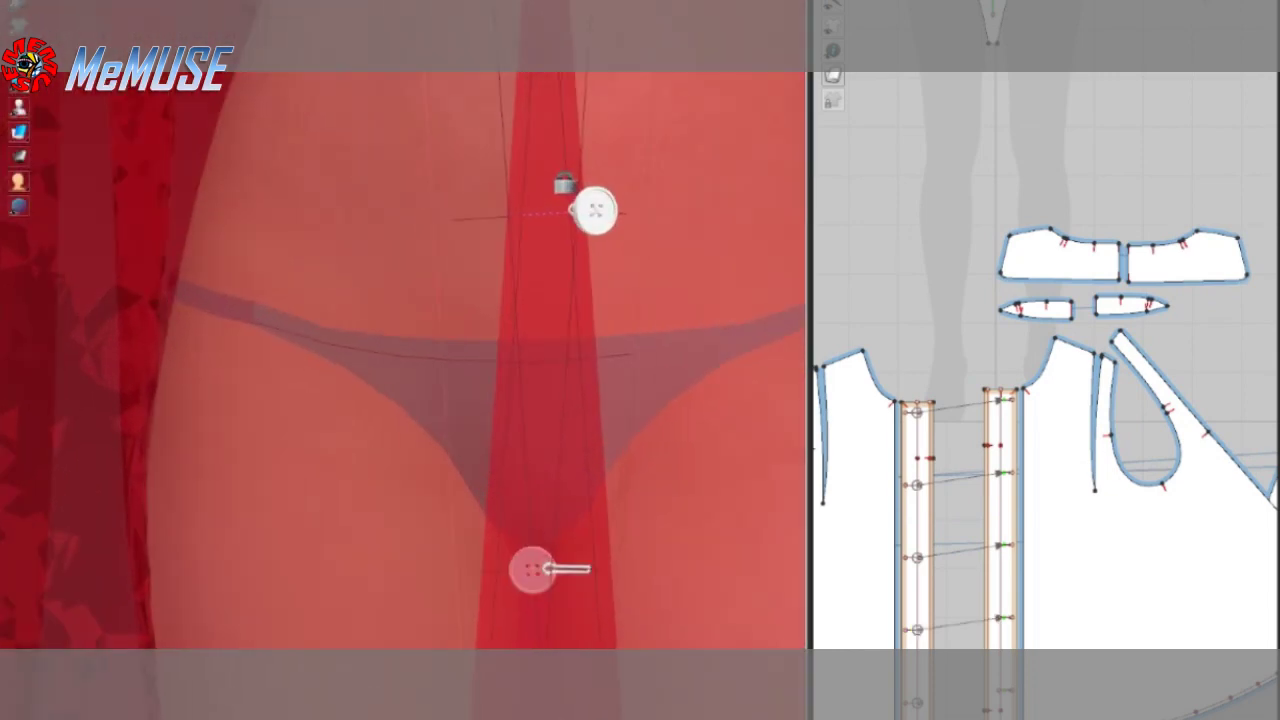
pyautogui.press('Delete')
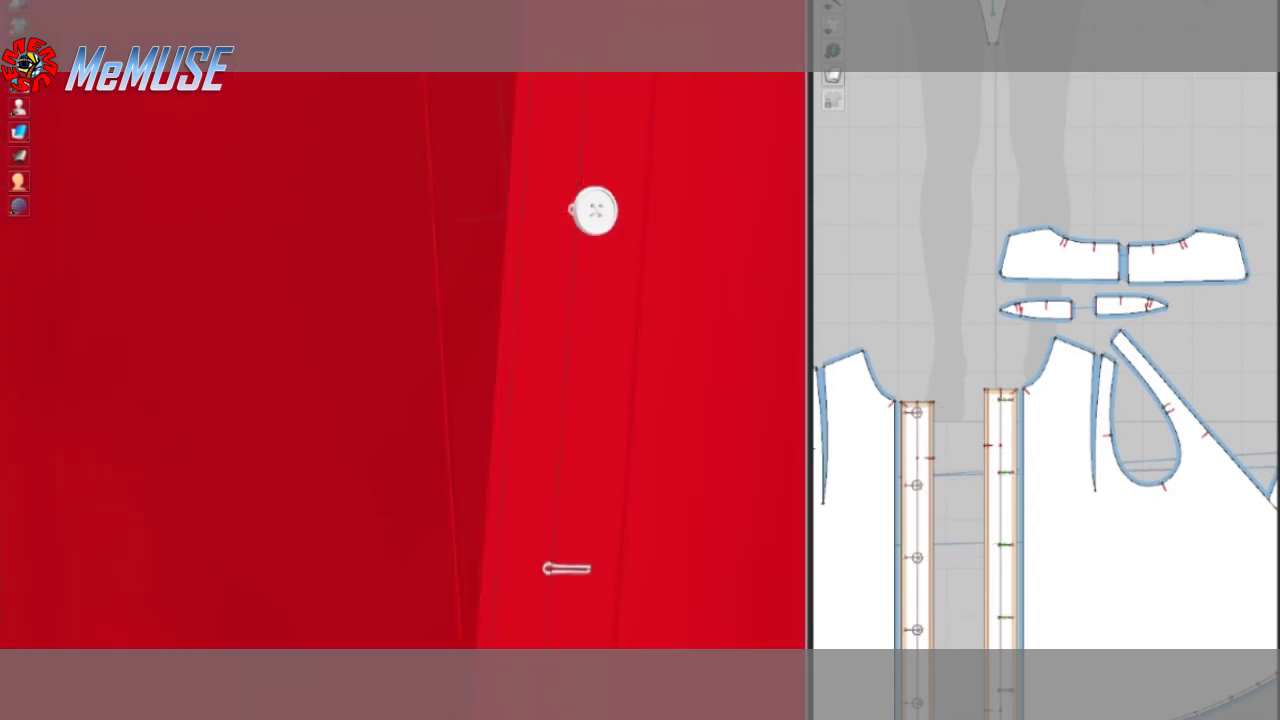
# - Pull the front placket aside and check the buttons in see-through display
pyautogui.click(551, 531)
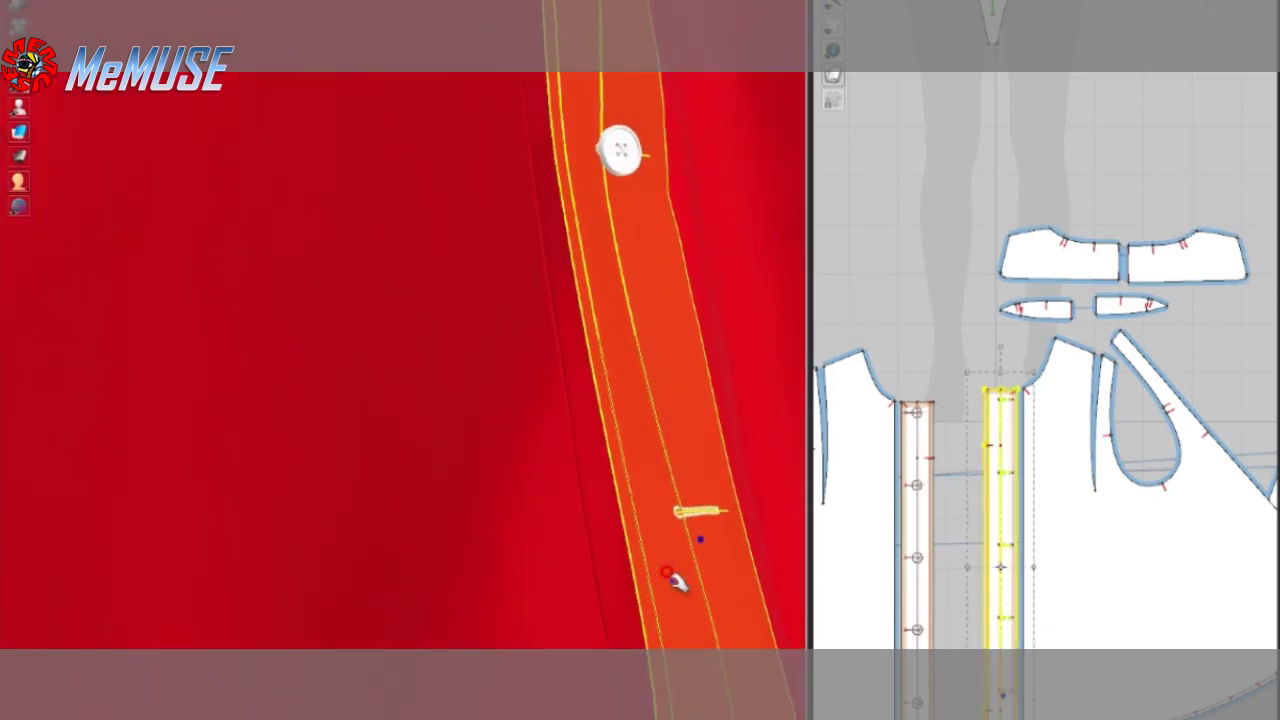
pyautogui.moveTo(678, 583); pyautogui.dragTo(345, 352)
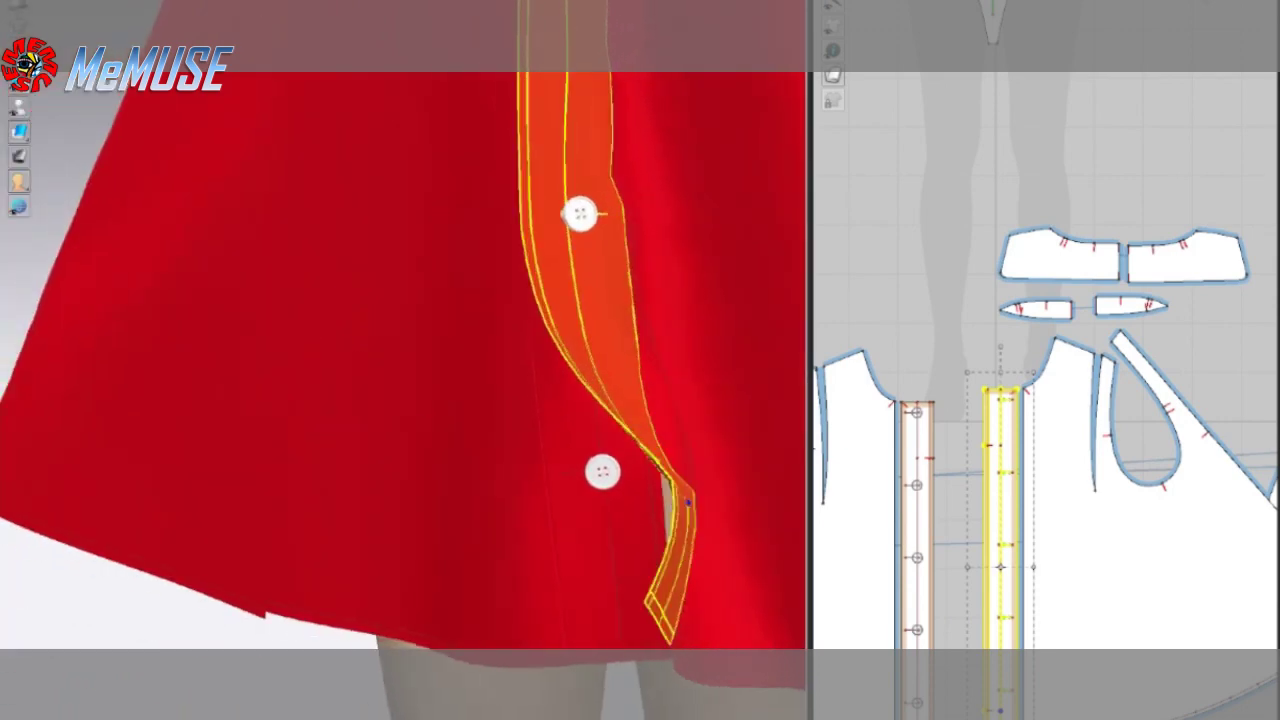
pyautogui.press('b')
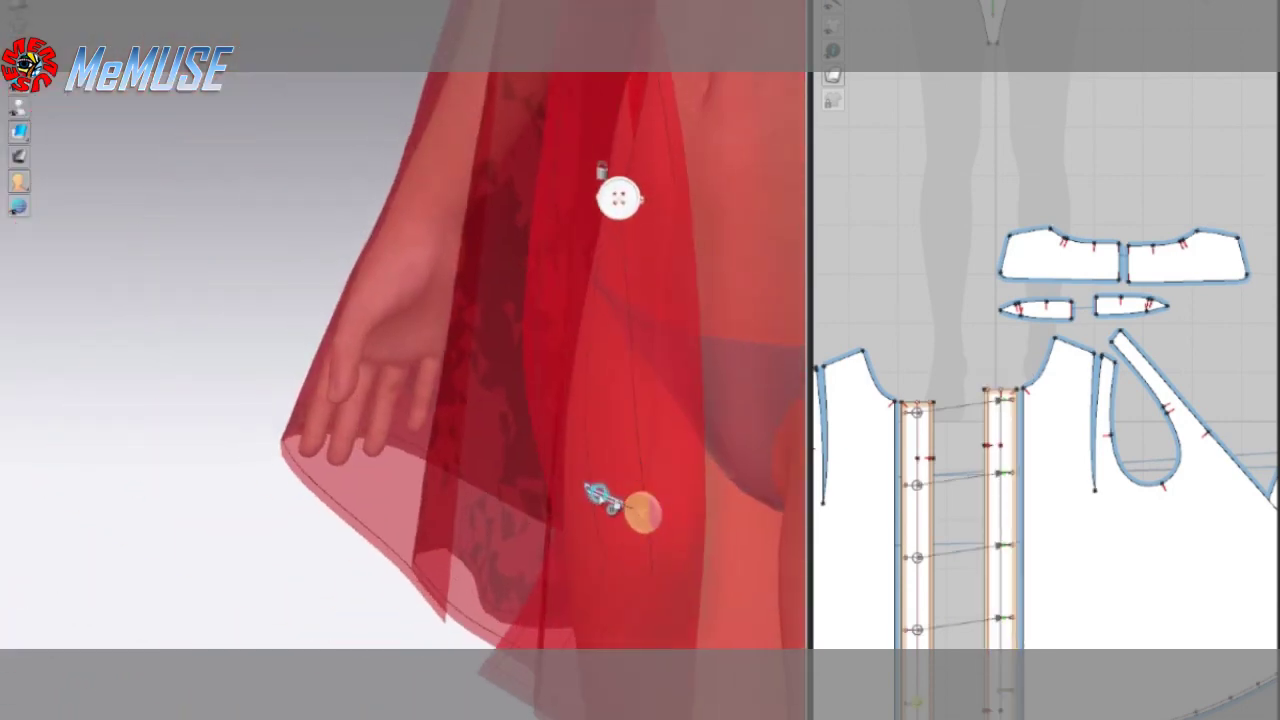
pyautogui.press('b')
pyautogui.scroll(-3, 657, 451)
# - Select and then deselect the cape's right front panel
pyautogui.scroll(-3, 543, 371)
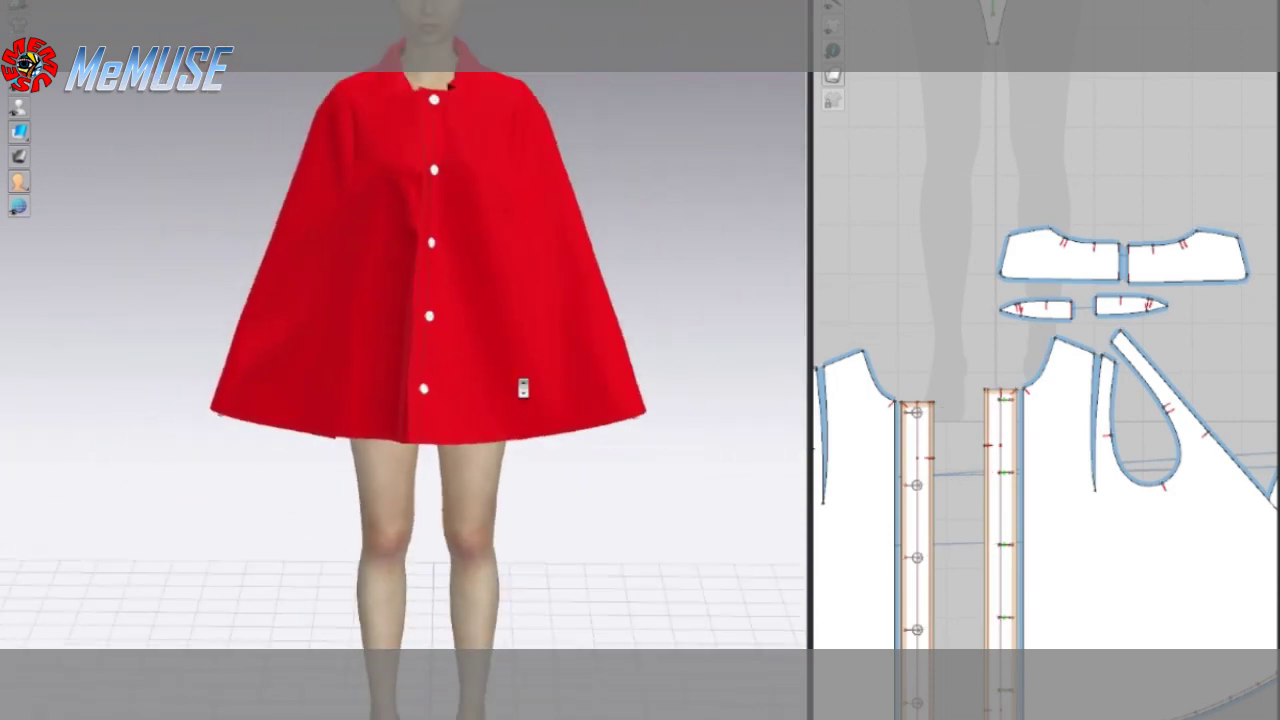
pyautogui.scroll(-2, 443, 251)
pyautogui.scroll(-1, 466, 289)
pyautogui.scroll(3, 500, 180)
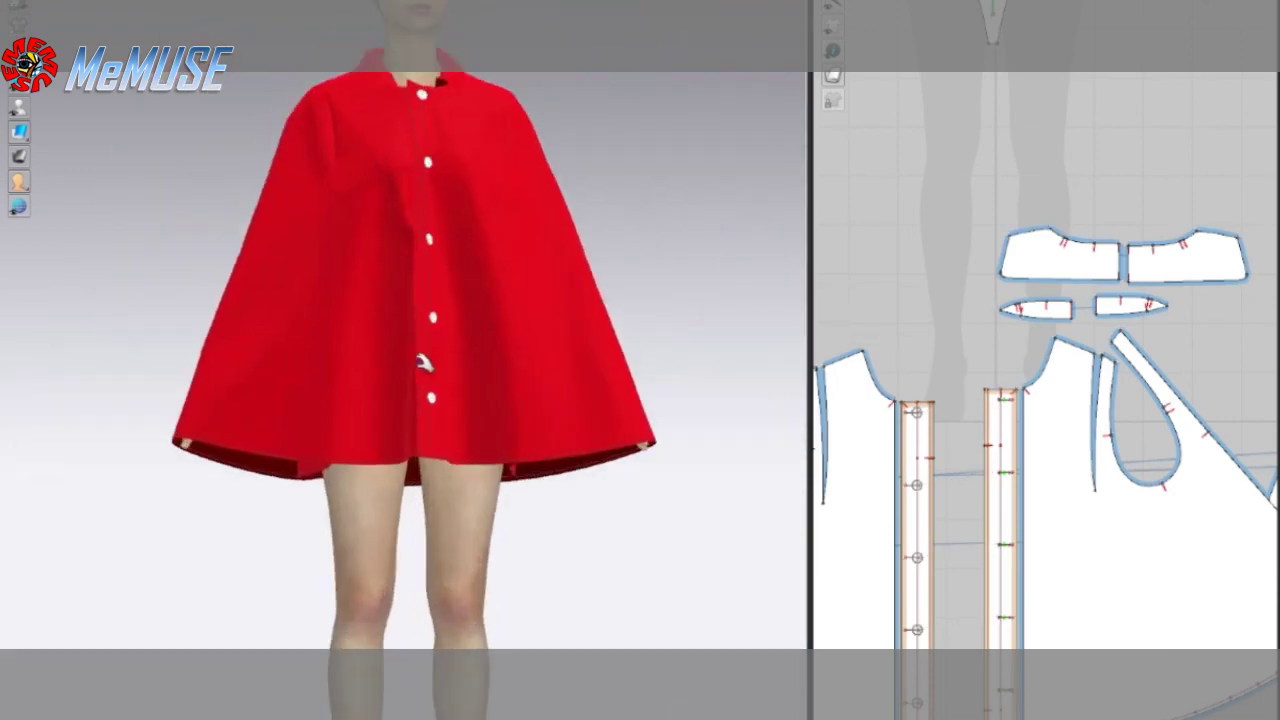
pyautogui.click(510, 310)
pyautogui.scroll(1, 515, 311)
pyautogui.scroll(3, 460, 380)
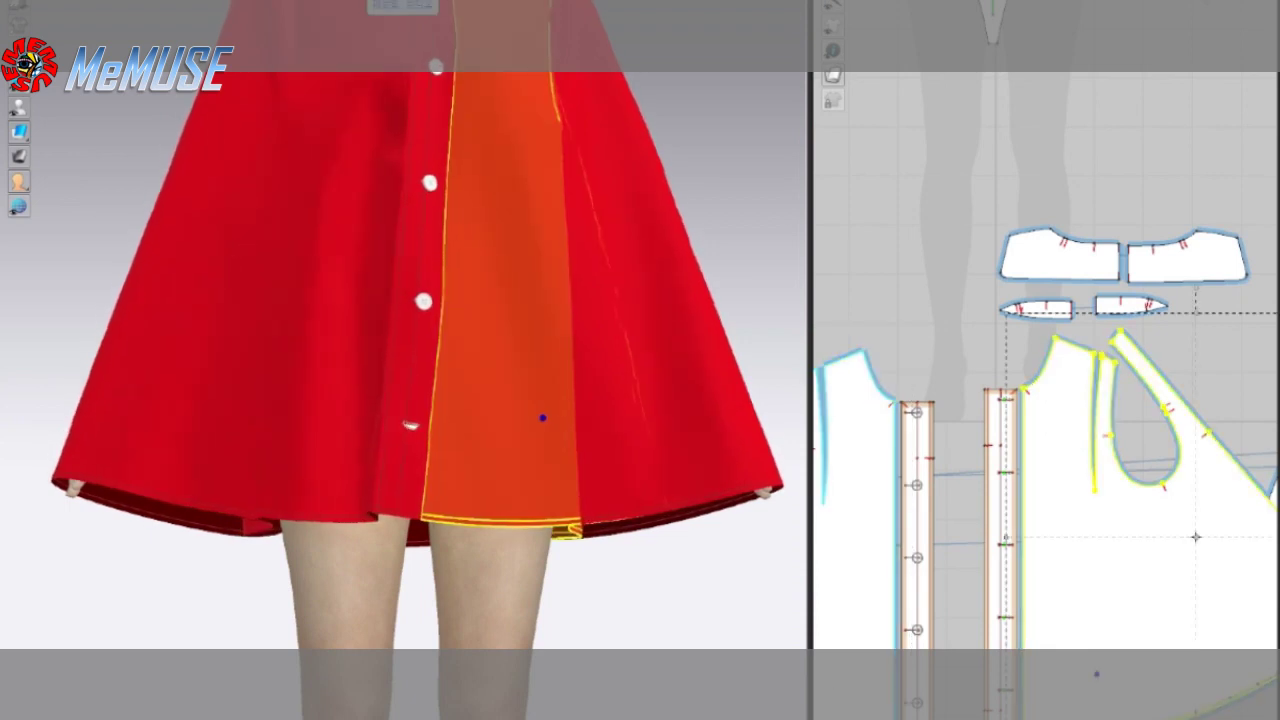
pyautogui.click(1196, 537)
# - Open and dismiss the cape's options menu, zooming the view back in
pyautogui.scroll(-2, 583, 38)
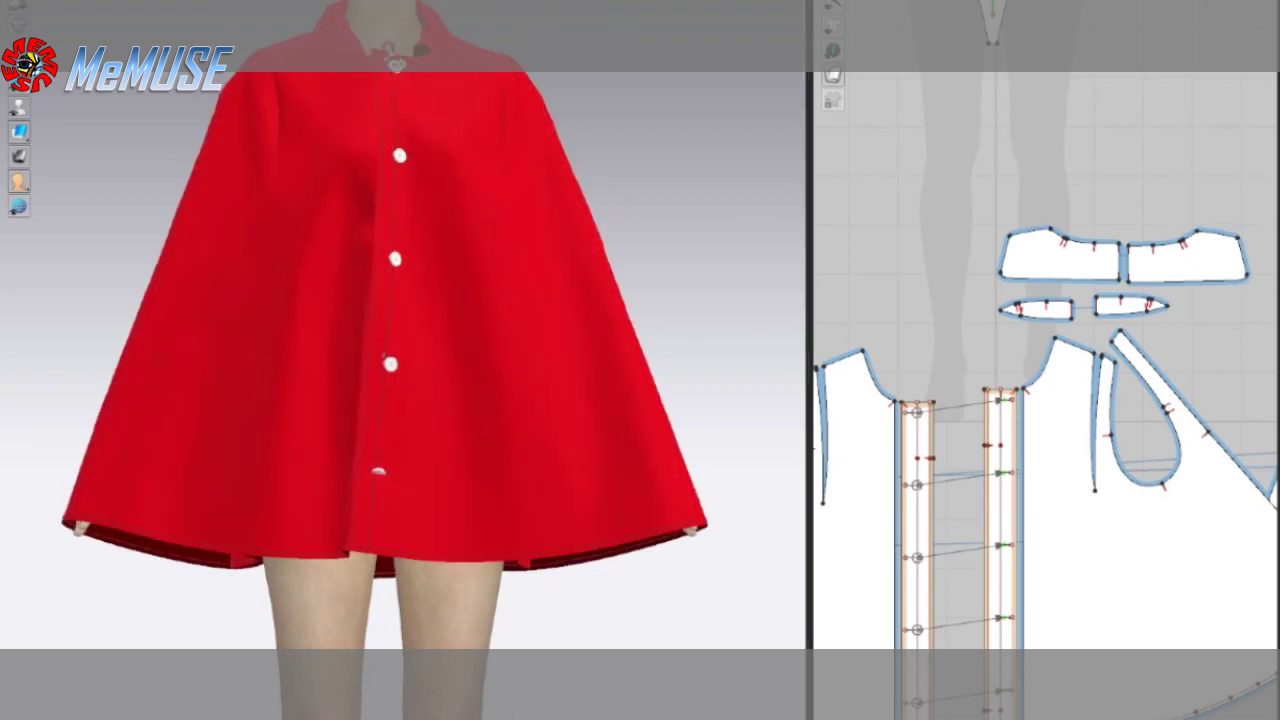
pyautogui.rightClick(378, 54)
pyautogui.press('Escape')
pyautogui.scroll(2, 394, 176)
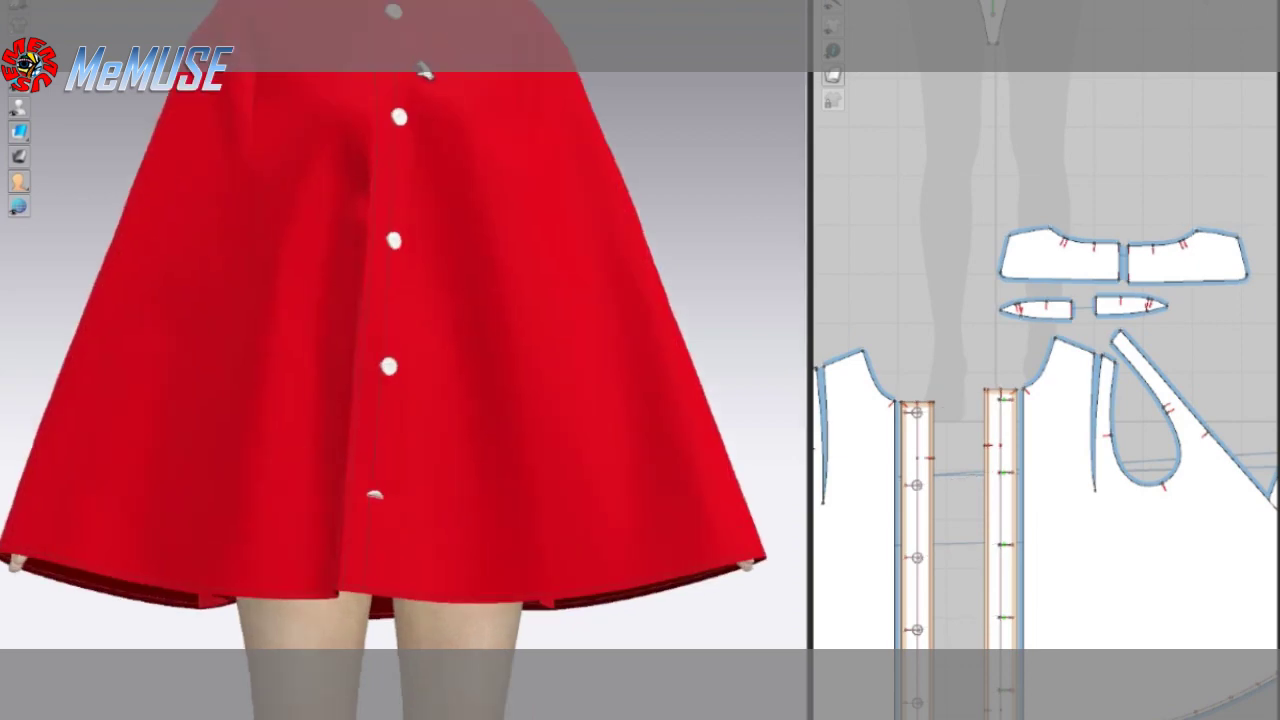
pyautogui.scroll(3, 394, 176)
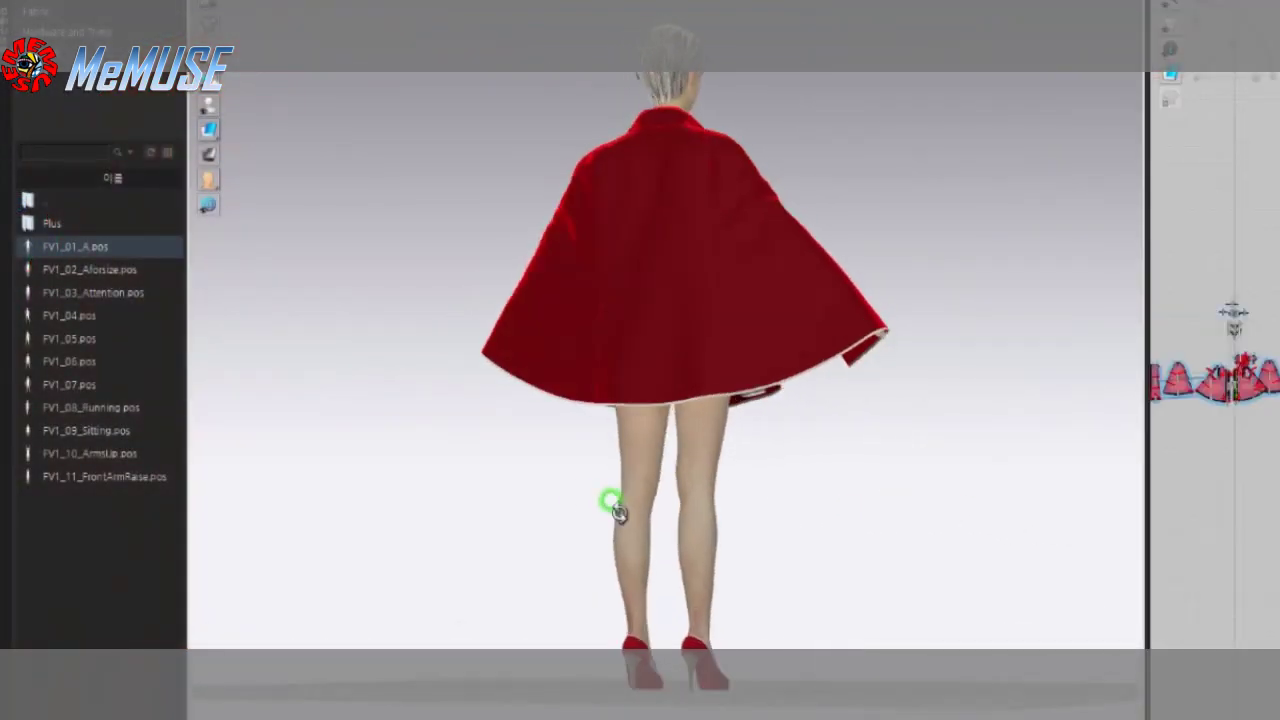
# - Load the FV1_08_Running pose onto the avatar and confirm it
pyautogui.doubleClick(90, 407)
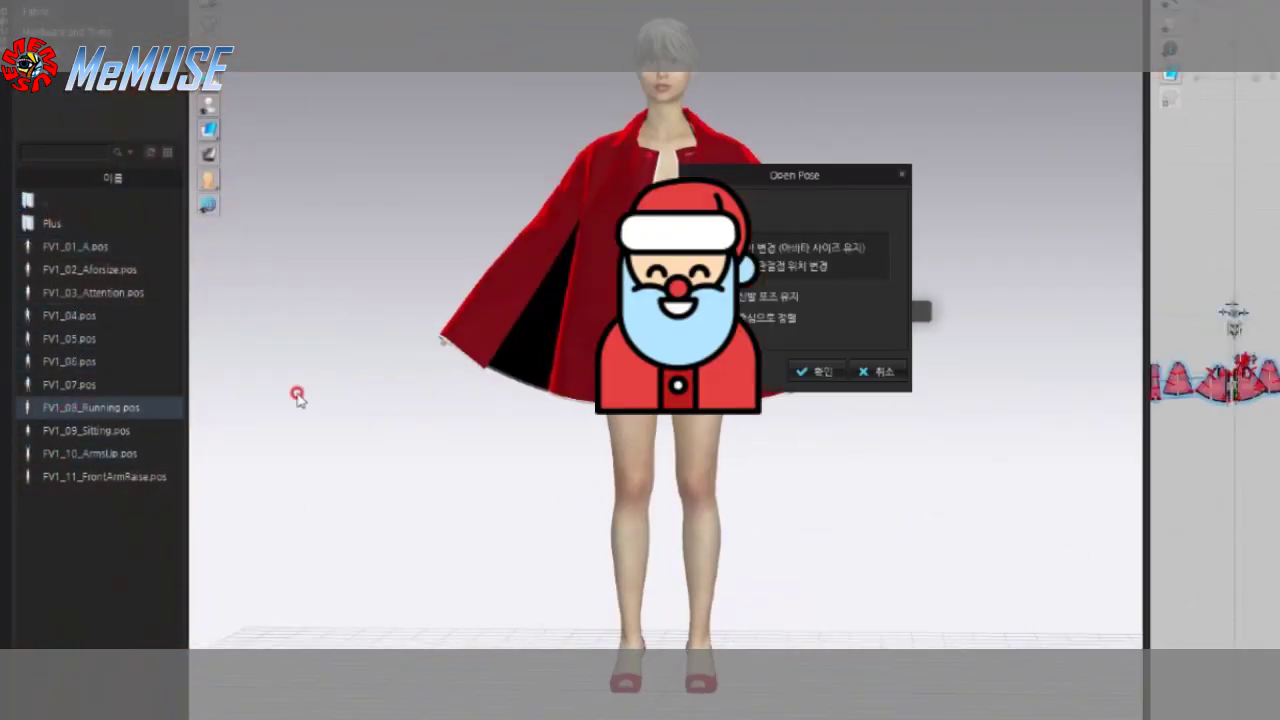
pyautogui.click(812, 372)
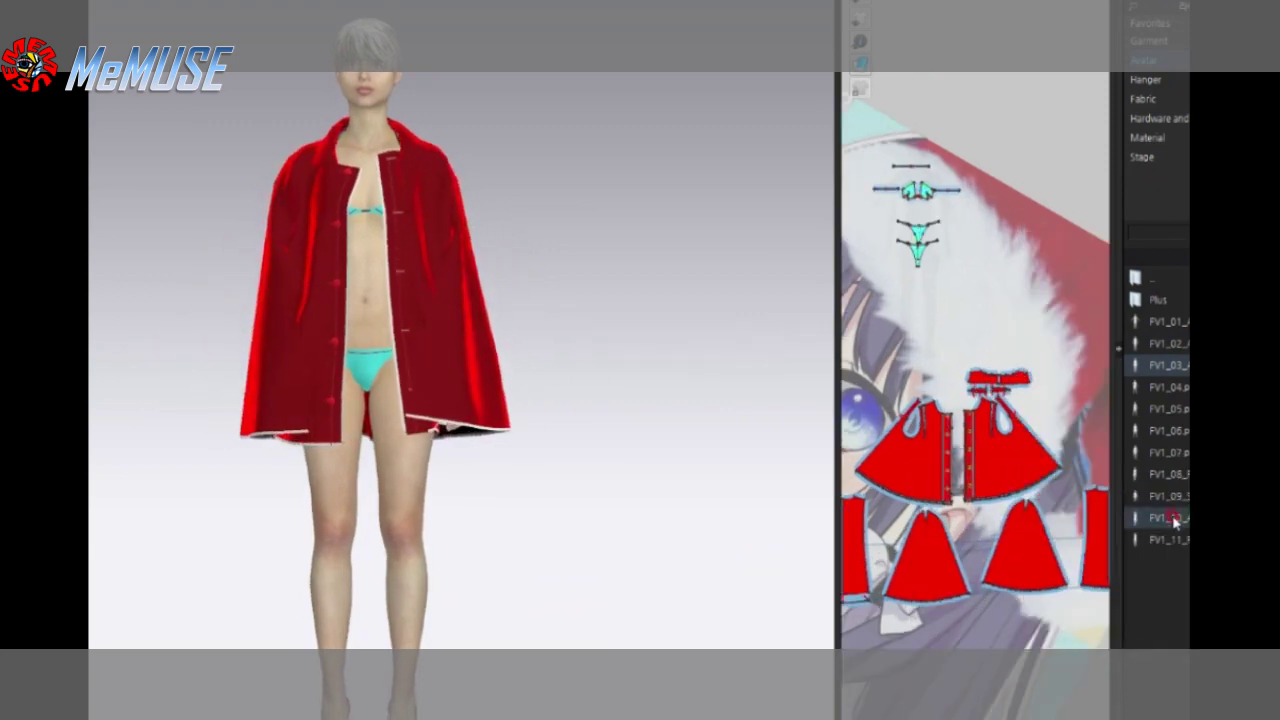
# - Apply the FV1_10_ArmsUp pose from the Pose library, raising the avatar's arms overhead
pyautogui.doubleClick(1175, 520)
pyautogui.click(655, 403)
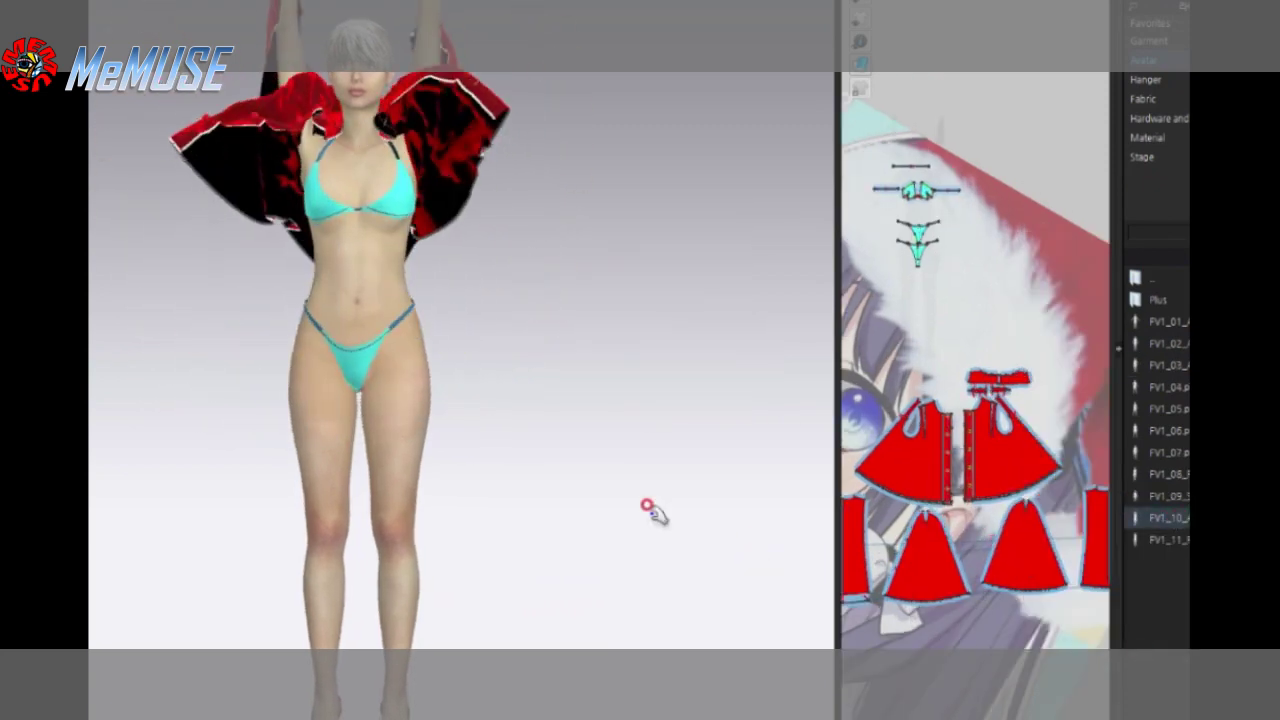